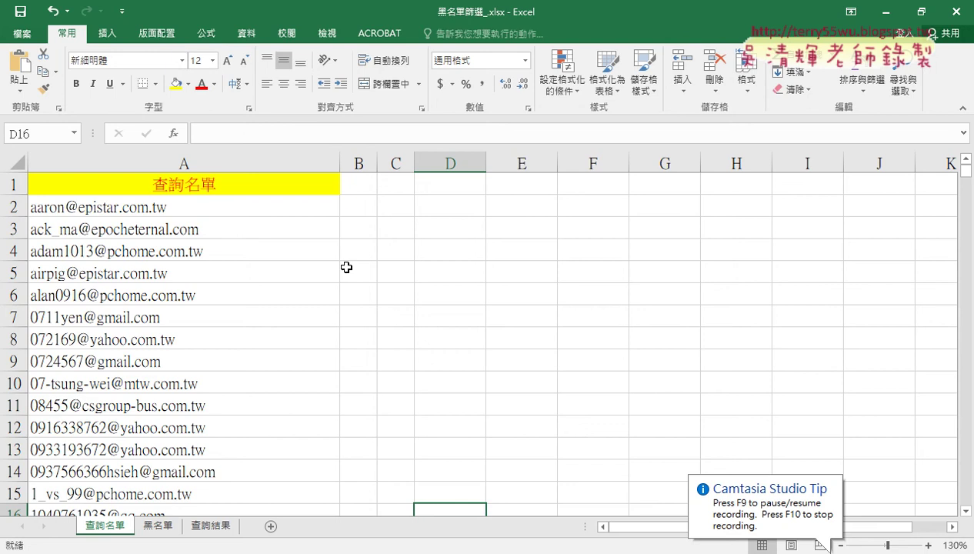
Compare the 黑名單 and 查詢名單 sheets, then zoom 查詢名單 to 150% and select cell B2.
click(160, 526)
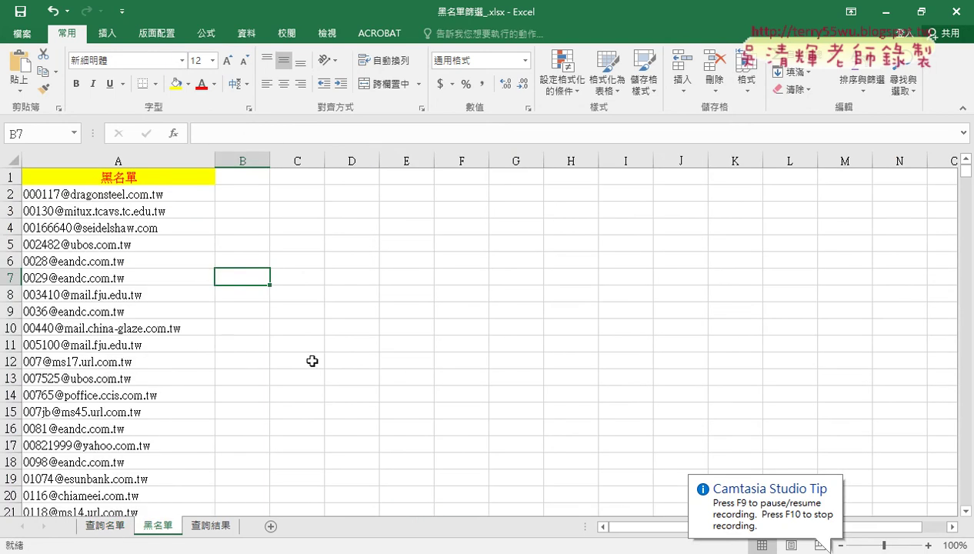
click(115, 526)
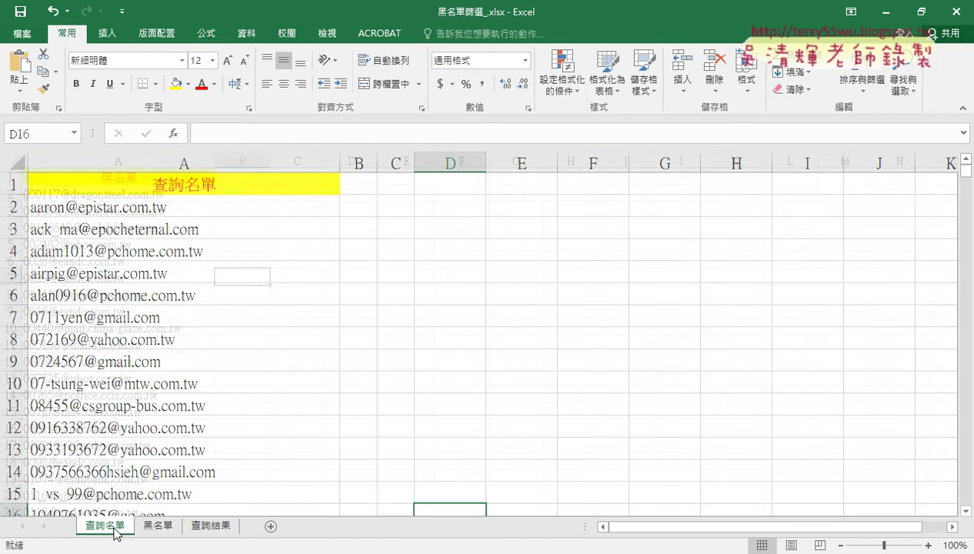
click(158, 529)
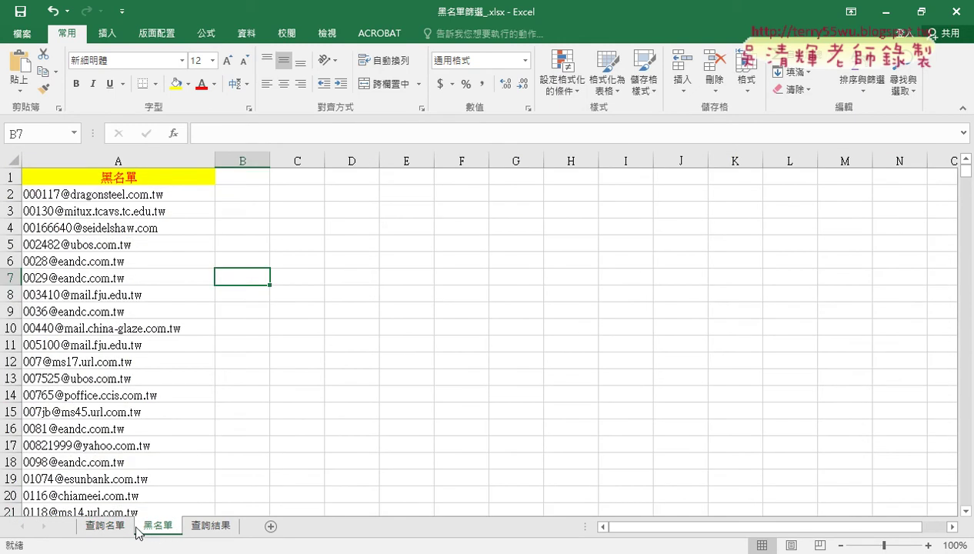
click(108, 528)
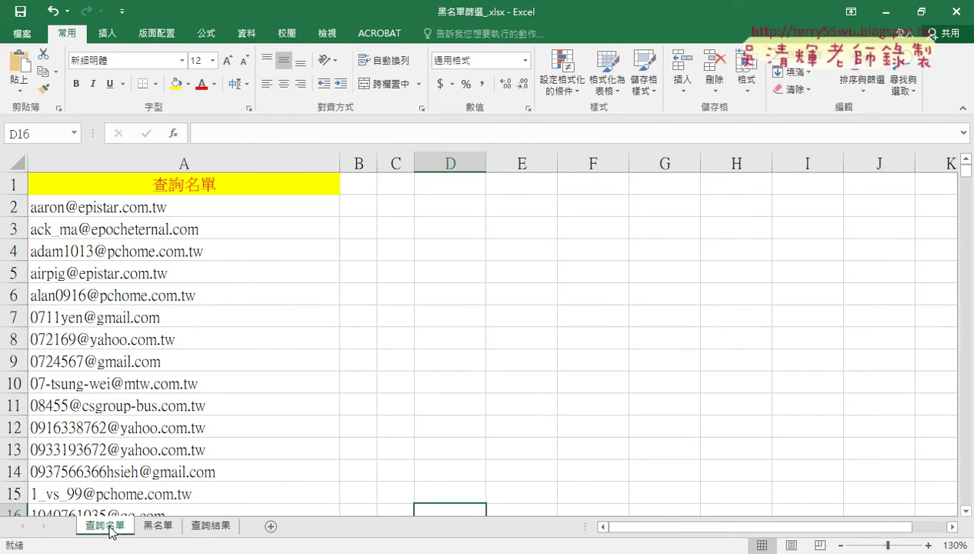
click(928, 545)
click(928, 544)
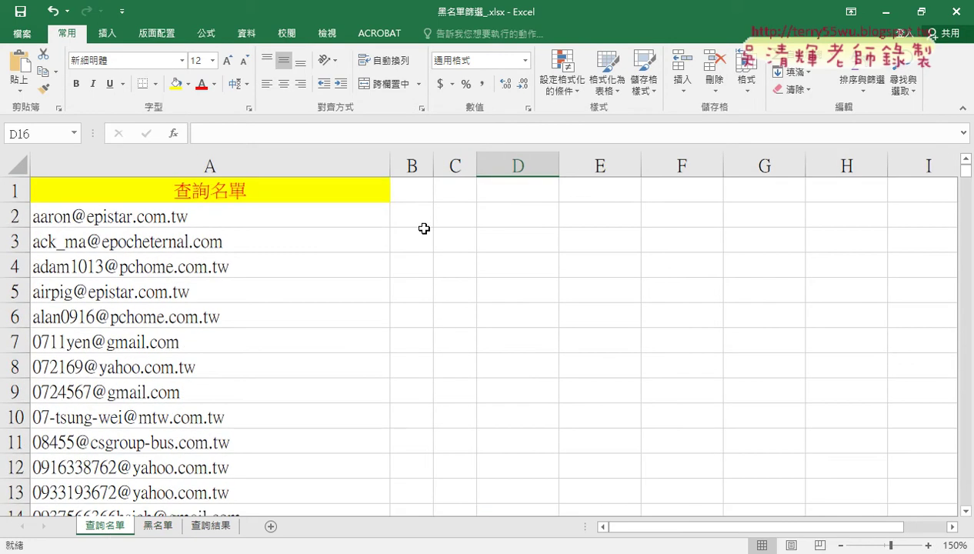
click(420, 217)
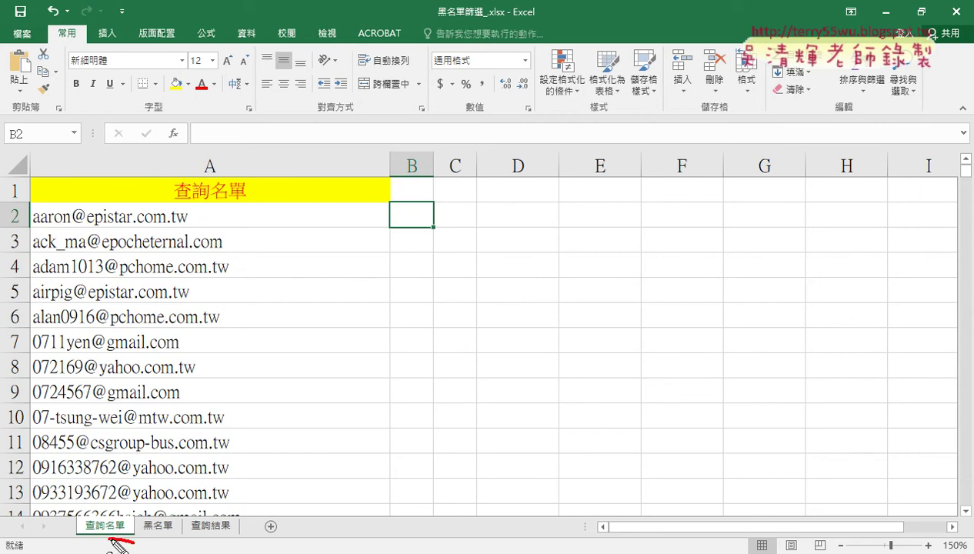
drag(110, 539, 362, 226)
drag(422, 232, 425, 234)
mouse_move(400, 142)
mouse_down()
mouse_move(407, 196)
mouse_move(420, 177)
mouse_up()
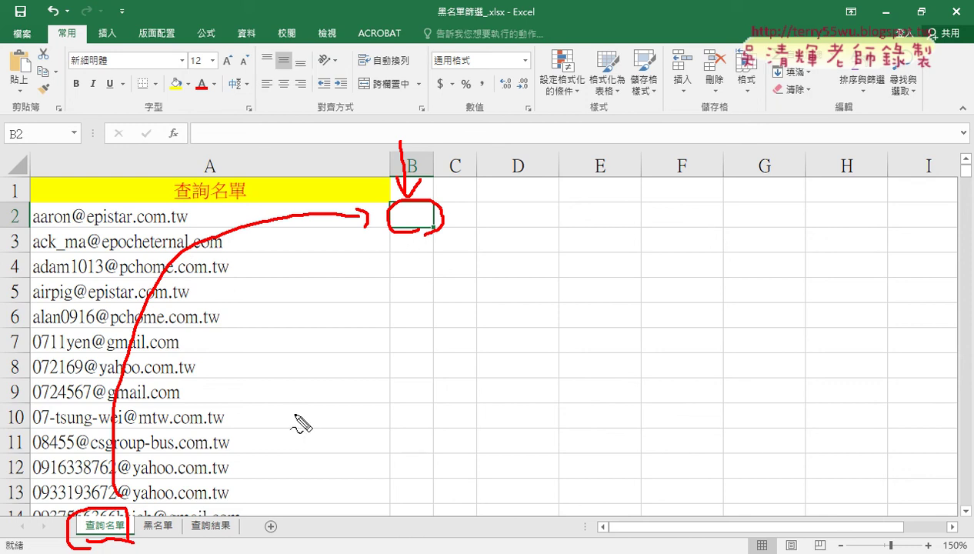
drag(140, 531, 175, 531)
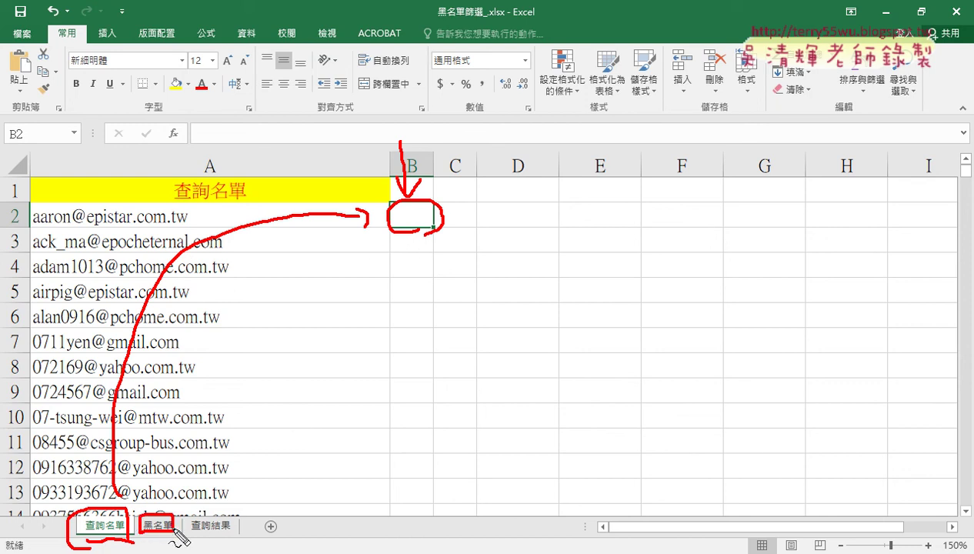
mouse_move(189, 228)
mouse_down()
mouse_move(27, 204)
mouse_move(185, 194)
mouse_move(197, 238)
mouse_up()
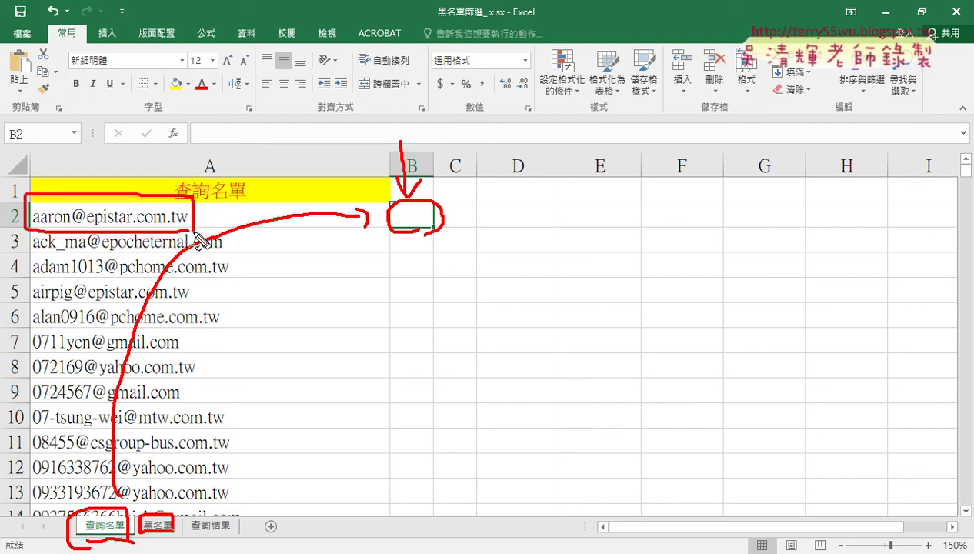
key(Escape)
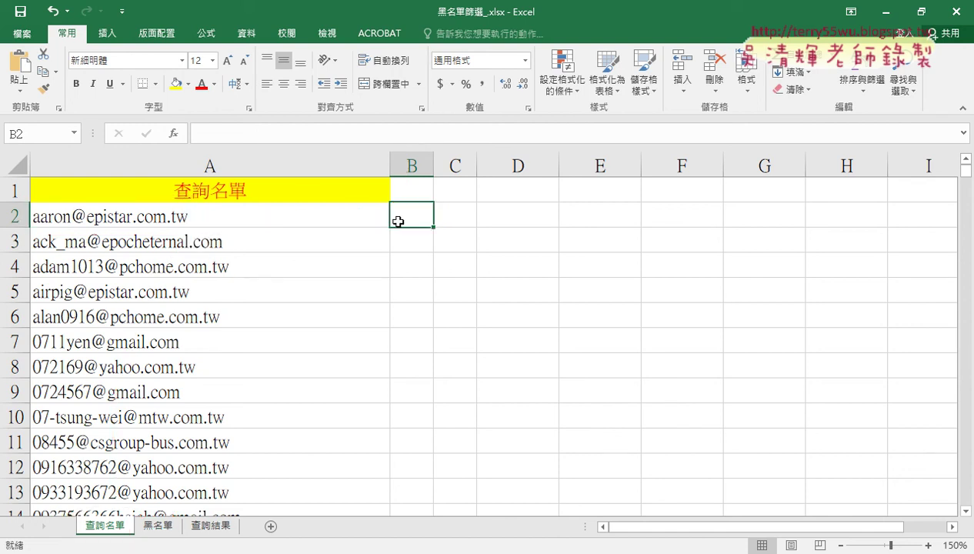
Insert COUNTIF into B2 from the 統計 category, bringing up its empty Function Arguments.
click(174, 133)
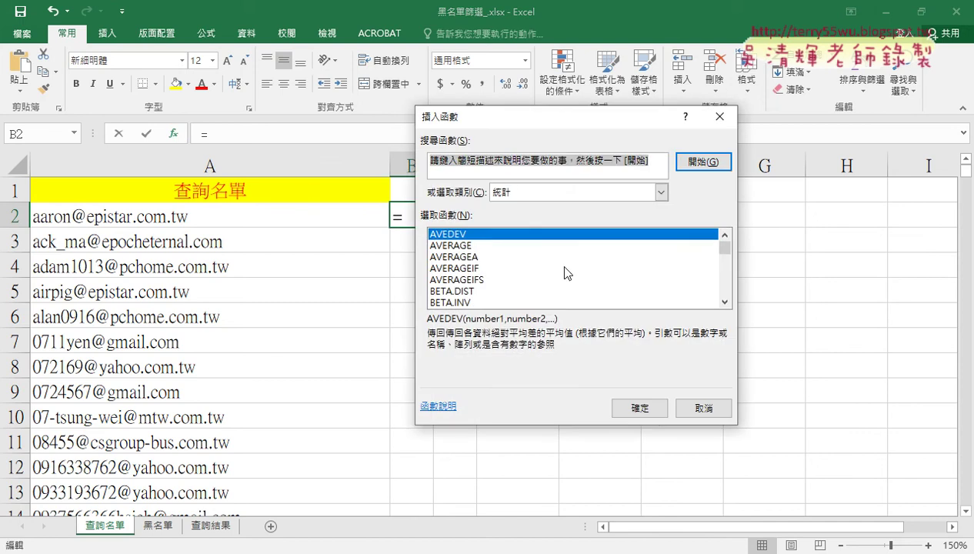
click(557, 200)
click(555, 198)
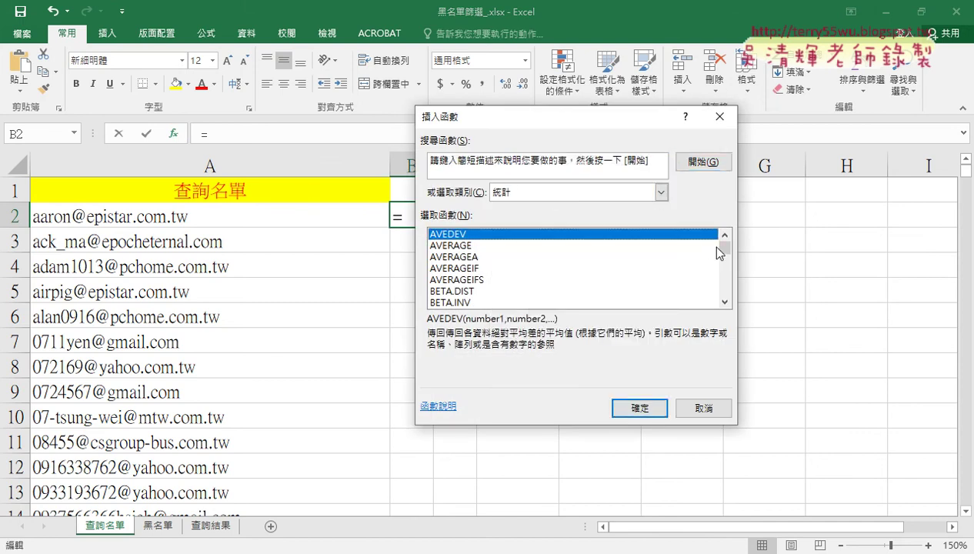
click(725, 302)
click(725, 302)
click(724, 302)
triple_click(724, 302)
triple_click(725, 302)
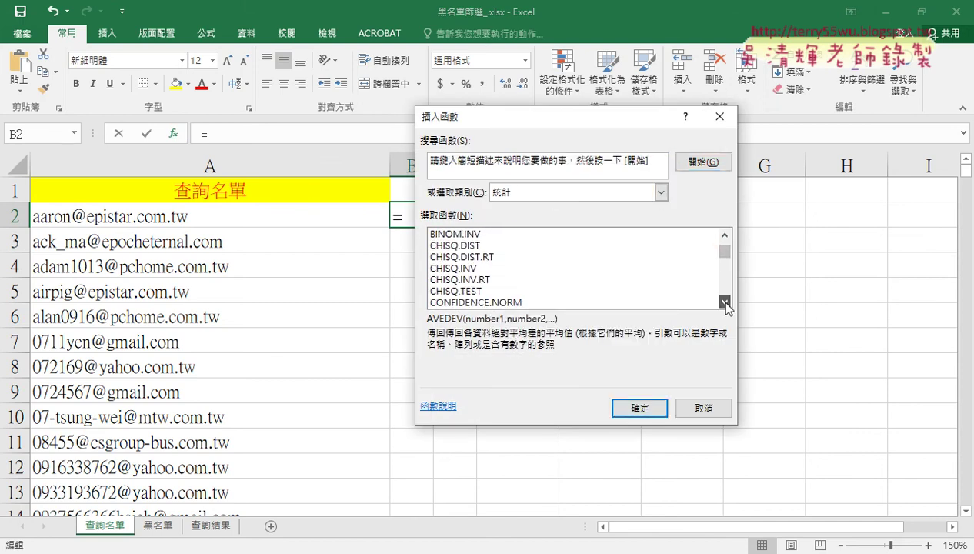
triple_click(725, 302)
triple_click(724, 301)
click(724, 302)
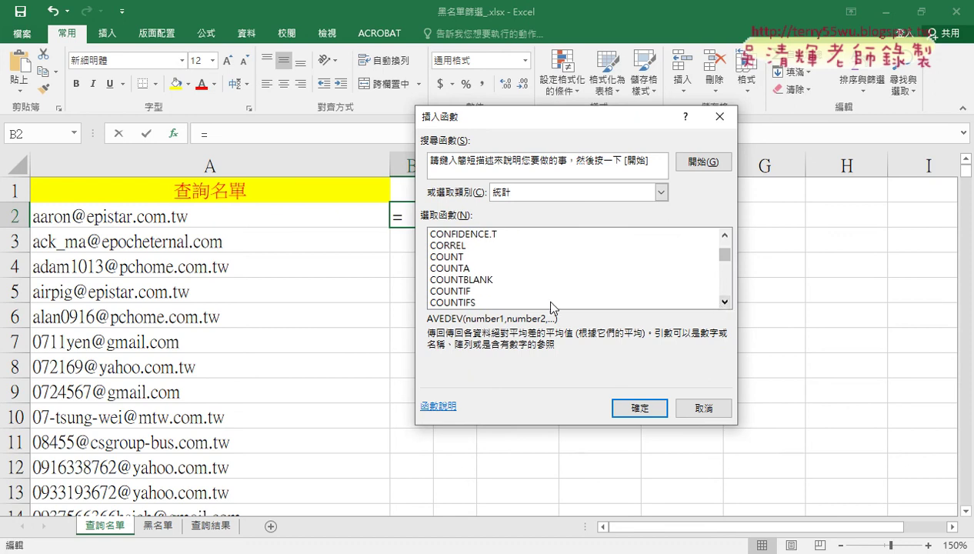
double_click(504, 293)
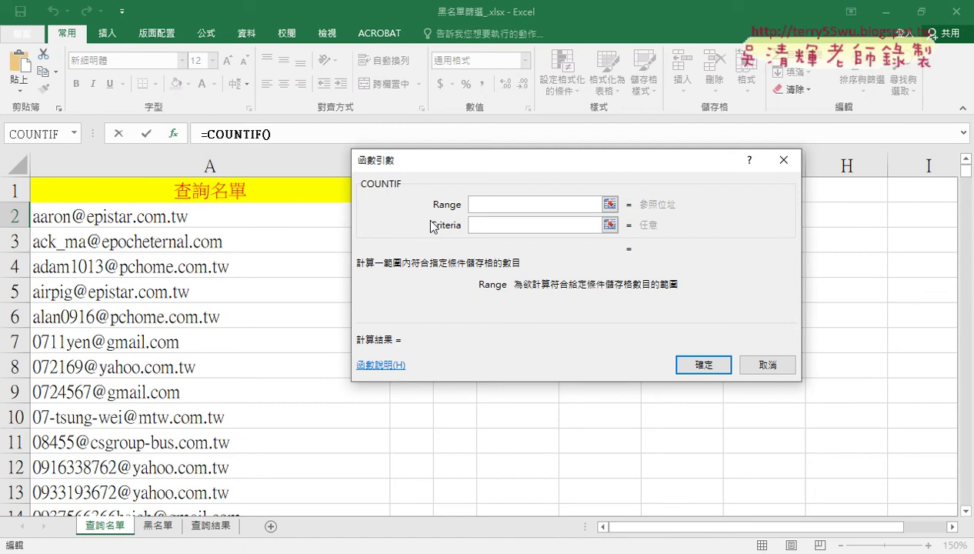
Try the 黑名單 emails from A2 downward as the COUNTIF Range, then delete that entry.
click(158, 526)
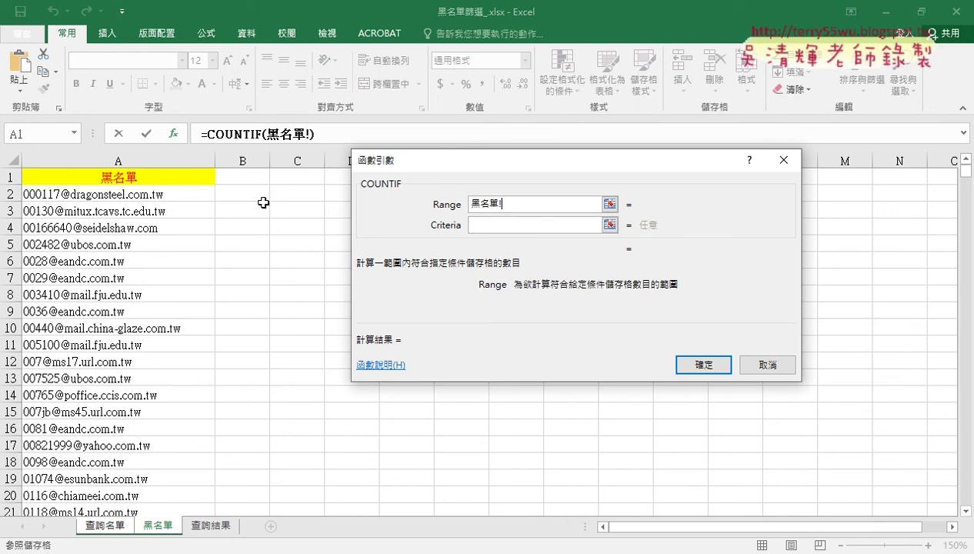
mouse_move(181, 195)
mouse_down()
mouse_move(184, 524)
mouse_move(158, 394)
mouse_up()
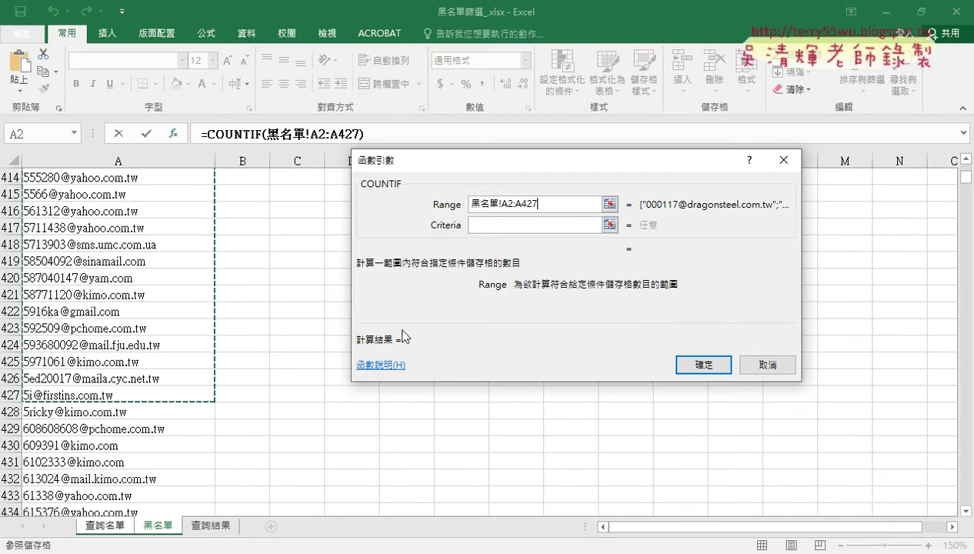
drag(531, 203, 422, 209)
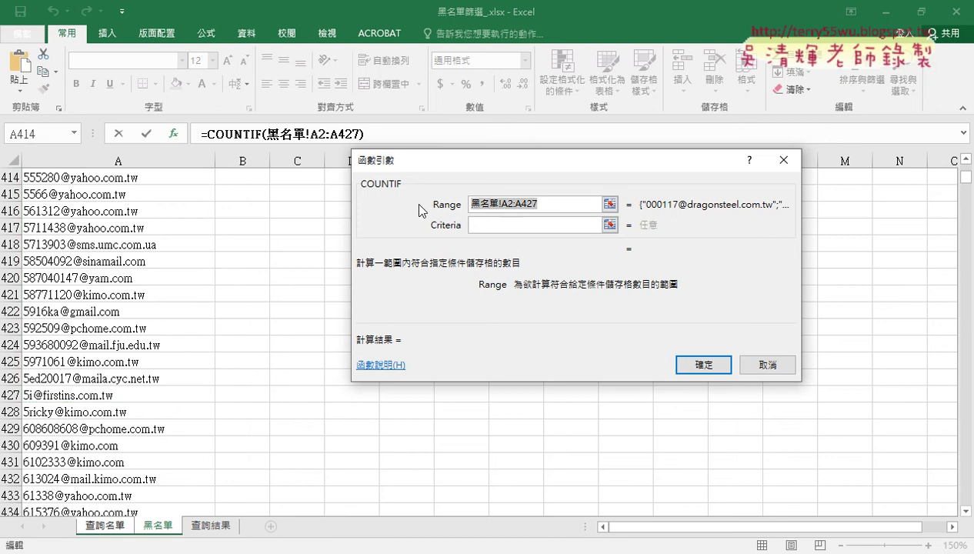
key(Delete)
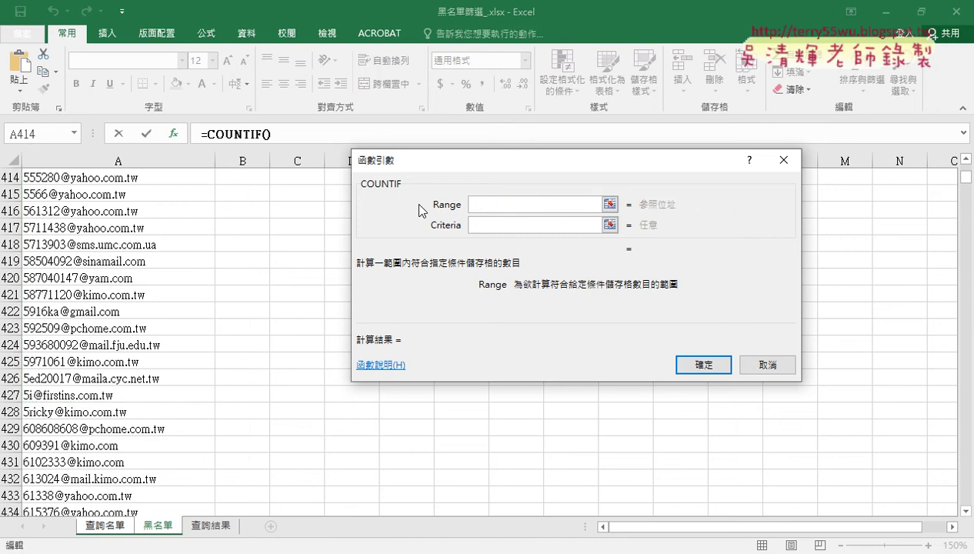
Set the COUNTIF Range to 黑名單!A2:A22223, then cancel the unfinished formula.
click(169, 527)
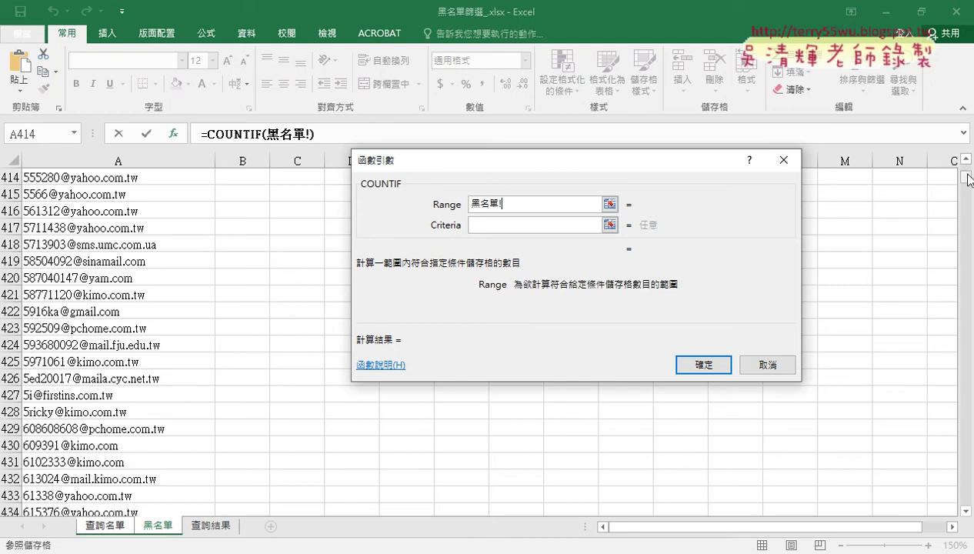
drag(968, 179, 967, 171)
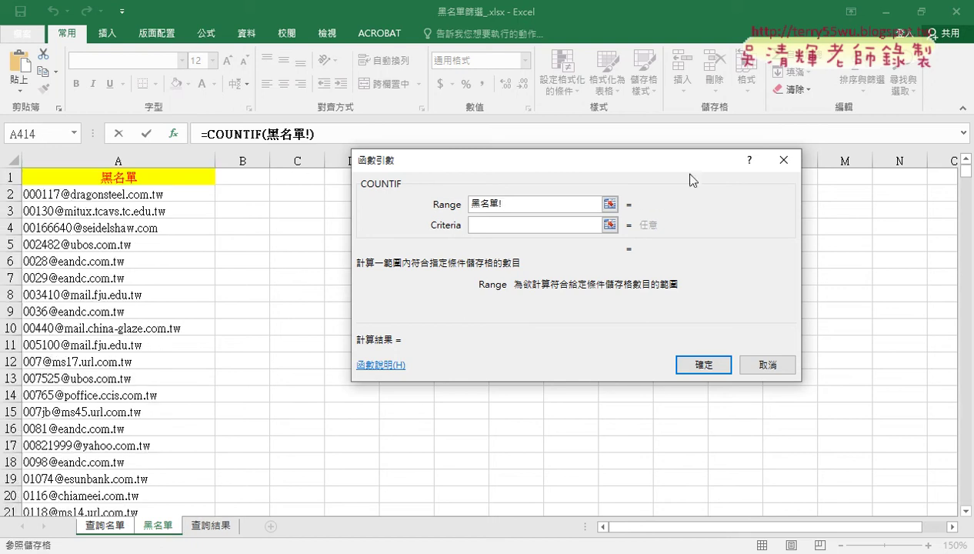
click(190, 197)
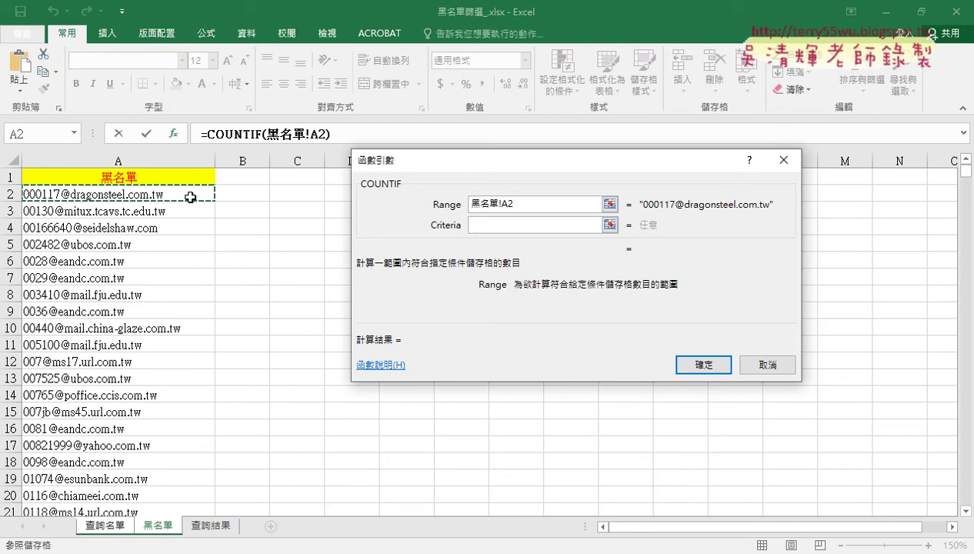
key(ctrl+shift+Down)
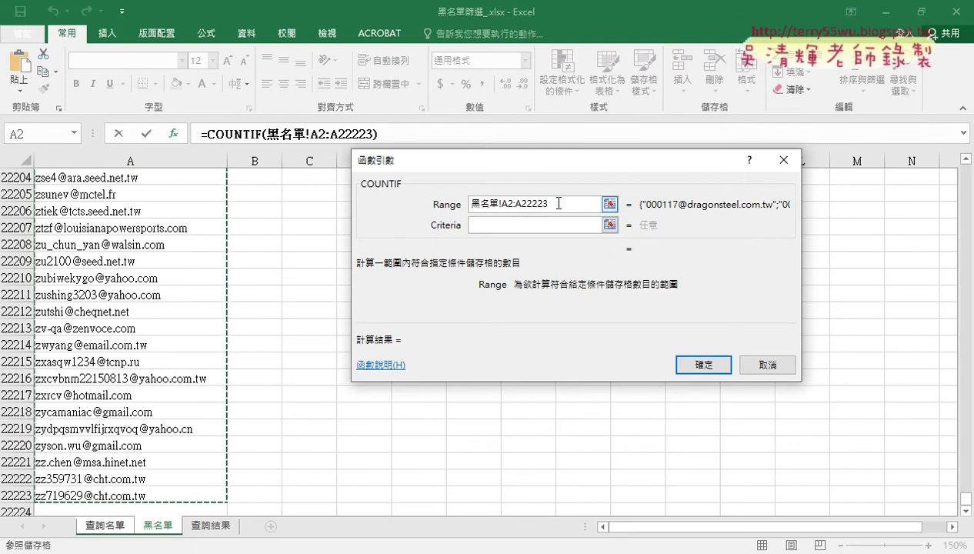
drag(553, 202, 496, 222)
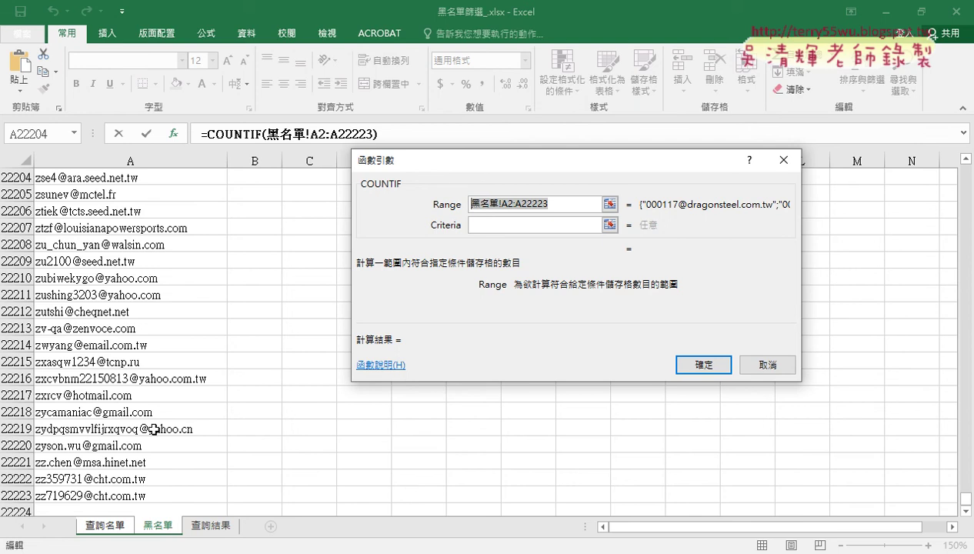
click(770, 365)
Copy the heading text 黑名單 from cell A1 on the 黑名單 sheet, leaving it unchanged.
click(158, 527)
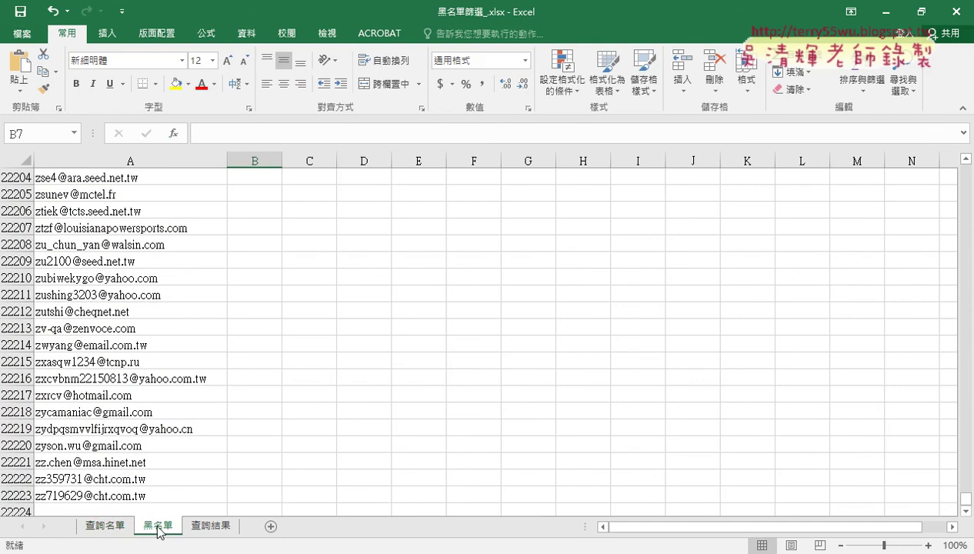
drag(966, 499, 966, 171)
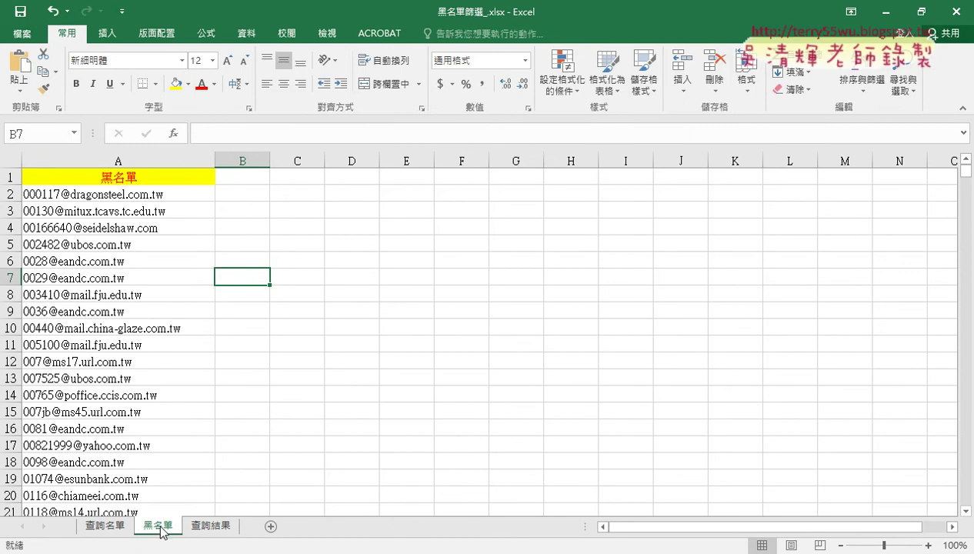
click(183, 196)
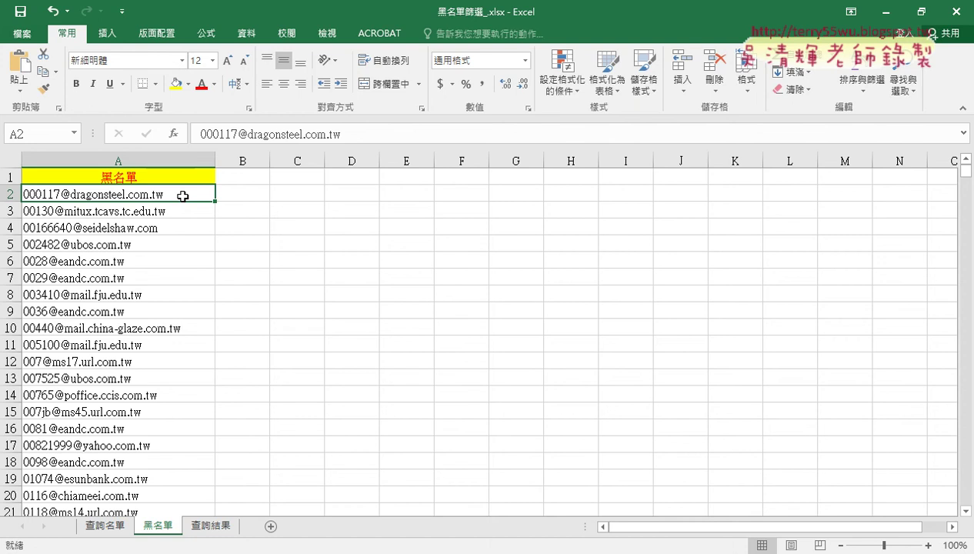
click(138, 173)
drag(243, 133, 192, 131)
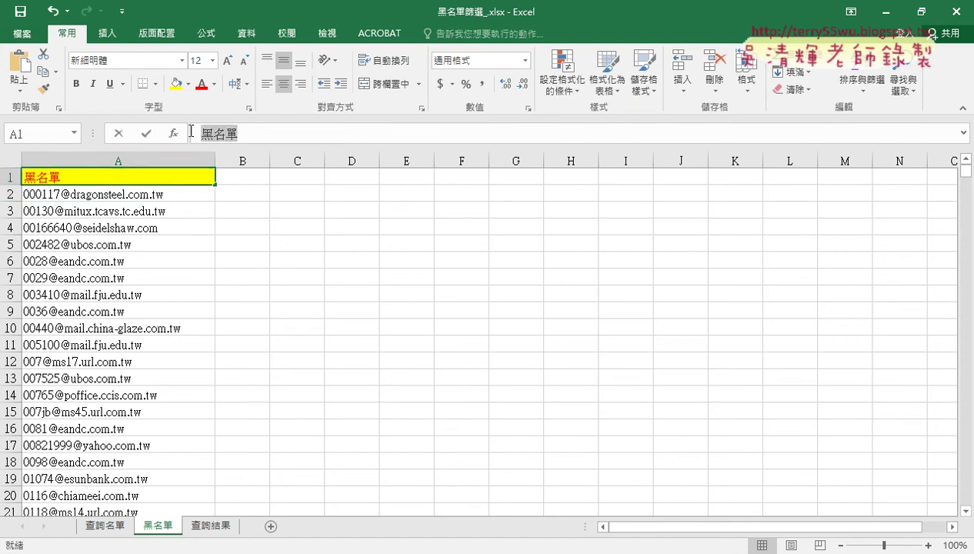
right_click(202, 134)
click(245, 163)
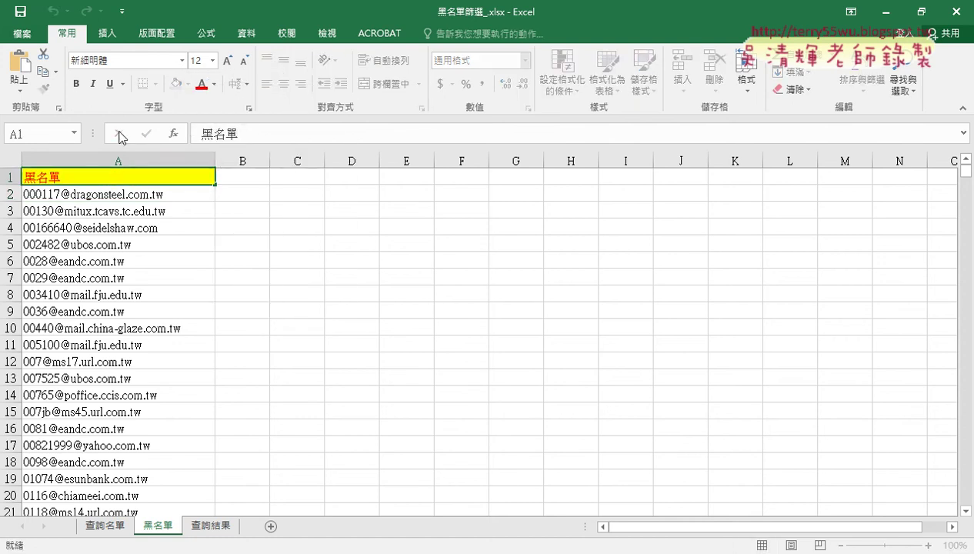
key(Escape)
Select all blacklist email addresses from A2 down to A22223.
click(192, 194)
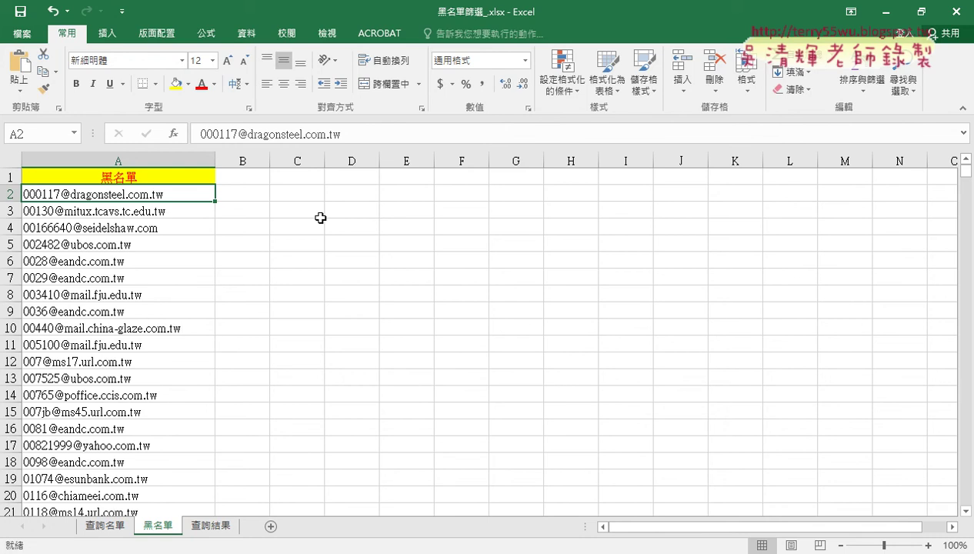
key(ctrl+shift+Down)
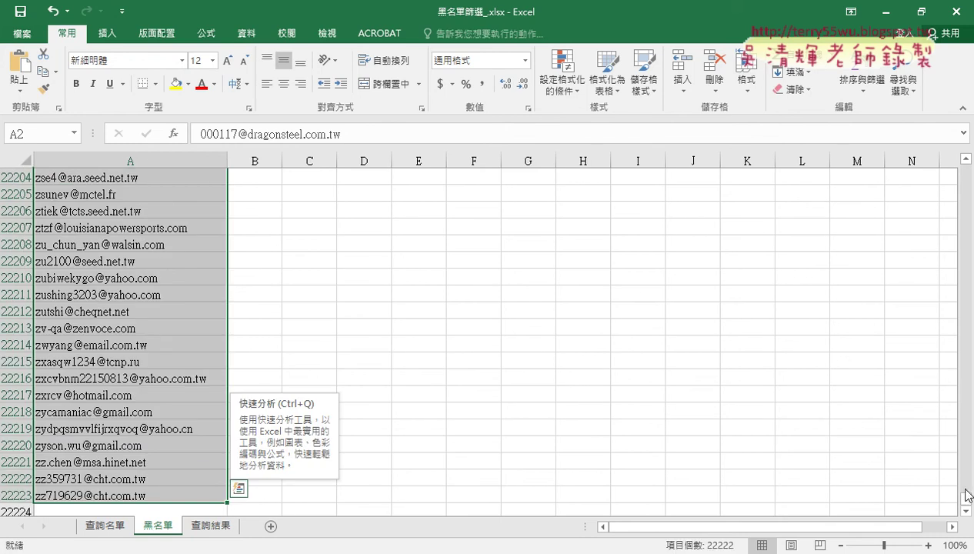
drag(966, 498, 964, 163)
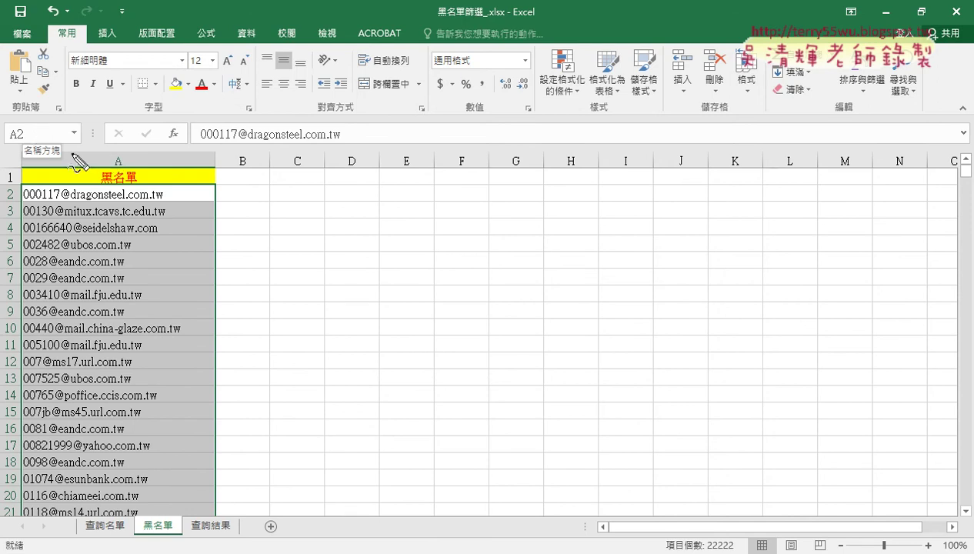
mouse_move(71, 163)
mouse_down()
mouse_move(11, 154)
mouse_move(73, 160)
mouse_up()
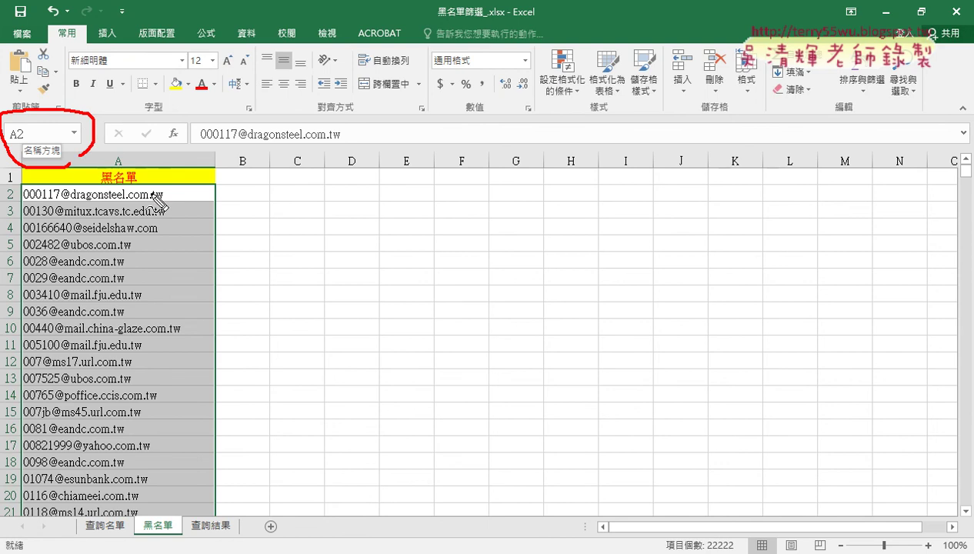
Define the name 黑名單 for the blacklist addresses A2:A22223, then return to 查詢名單.
drag(115, 462, 129, 464)
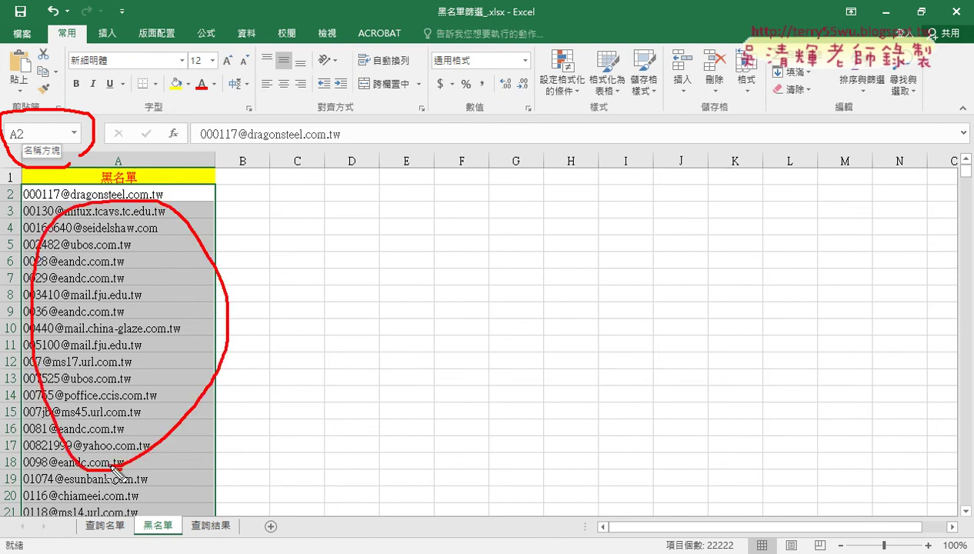
mouse_move(240, 263)
mouse_down()
mouse_move(229, 271)
mouse_move(152, 156)
mouse_move(107, 139)
mouse_move(140, 133)
mouse_up()
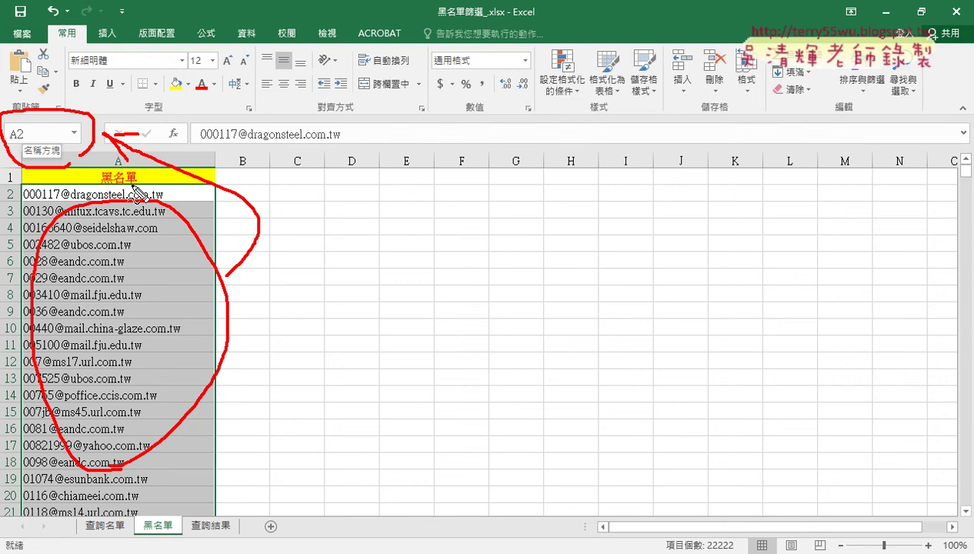
key(Escape)
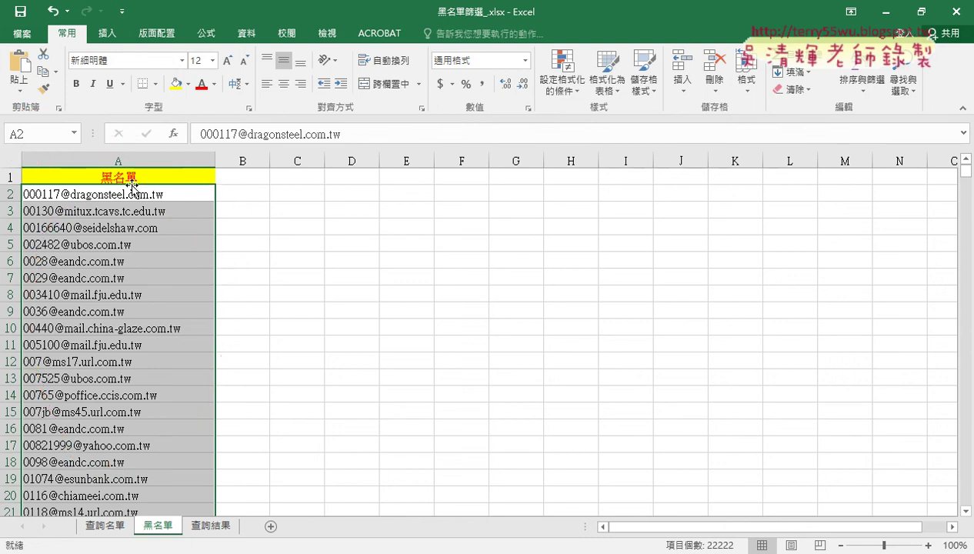
click(37, 133)
text(黑名單)
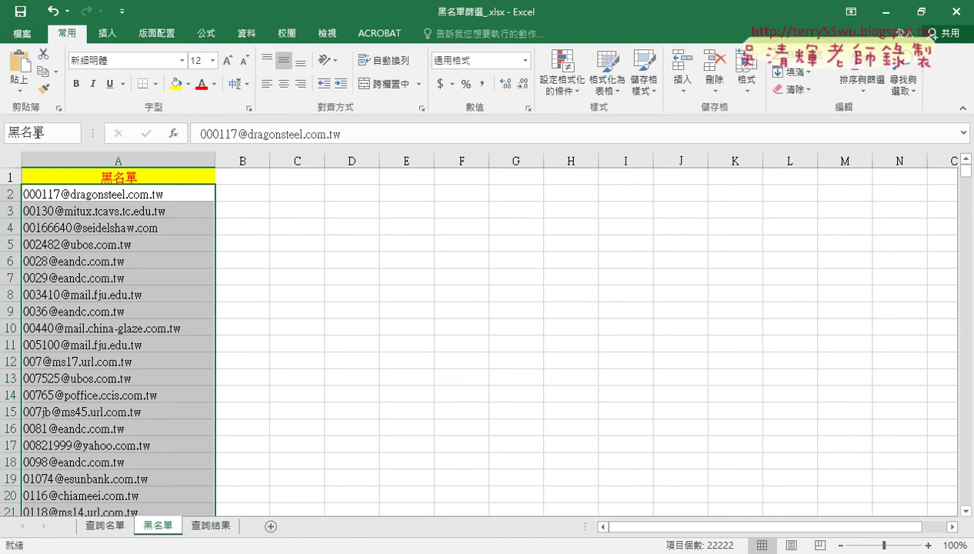
text(單)
click(106, 526)
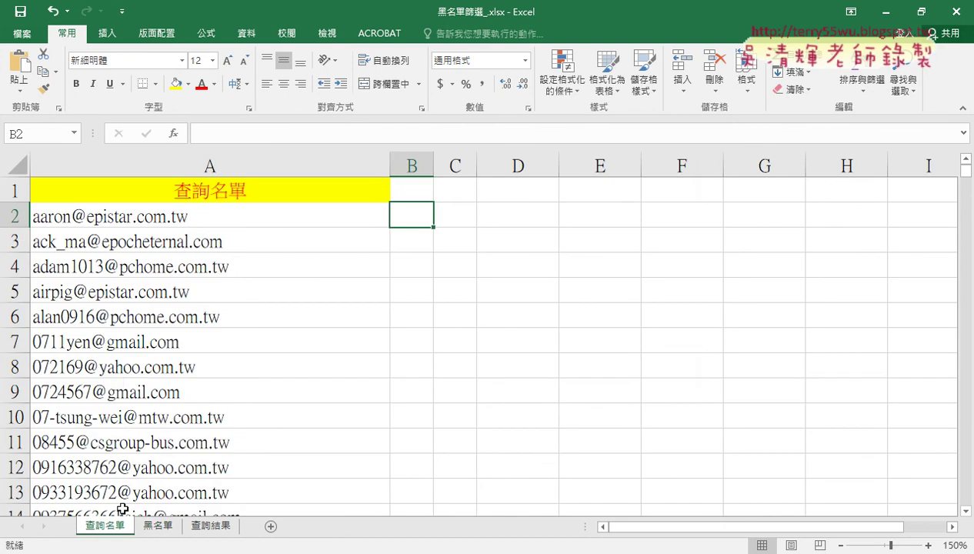
Enter =COUNTIF(黑名單,A2) in B2, pasting the range name with F3, returning 1.
click(175, 135)
click(551, 192)
click(543, 210)
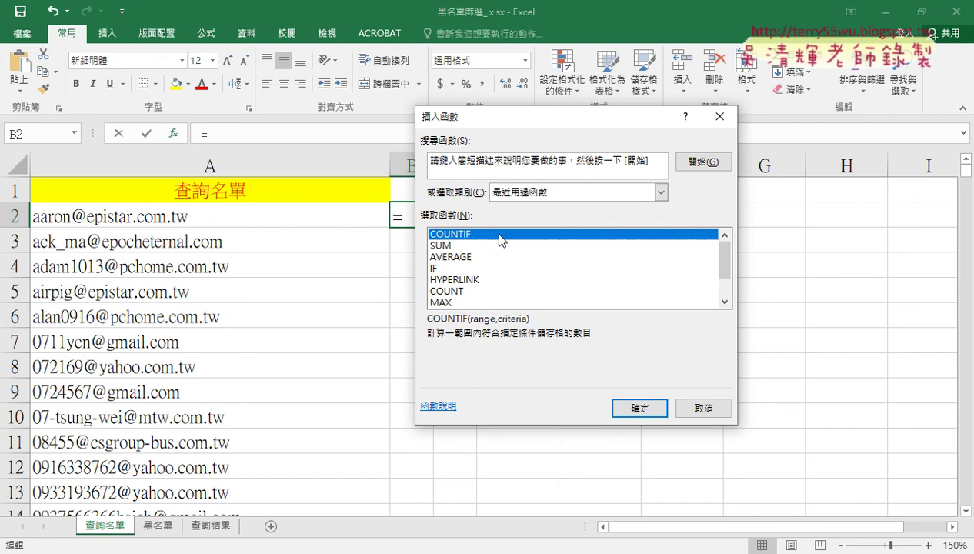
click(639, 407)
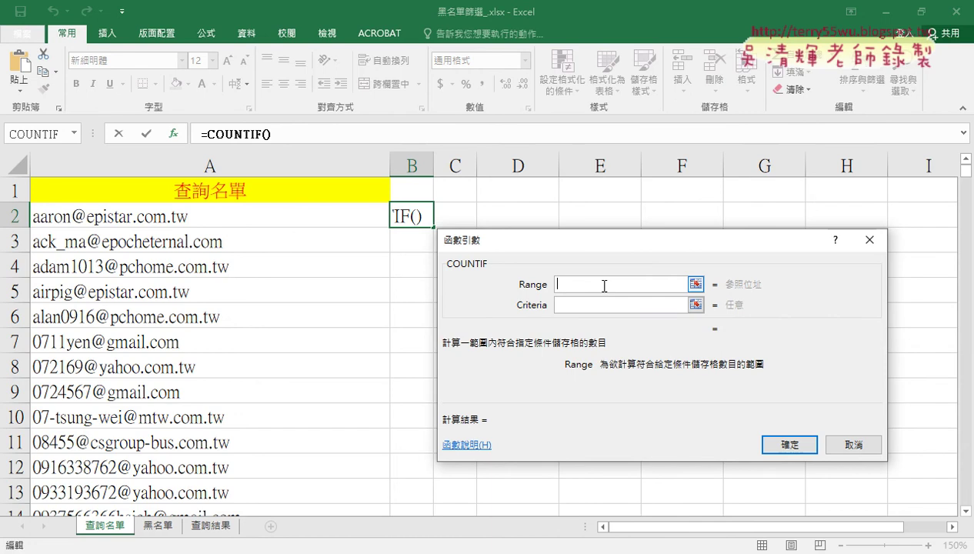
key(F3)
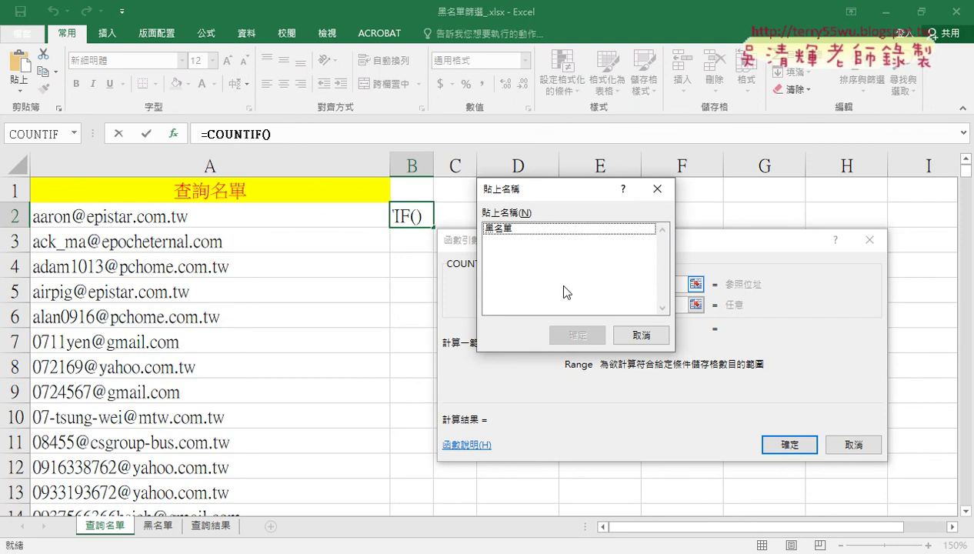
double_click(528, 228)
drag(598, 283, 530, 287)
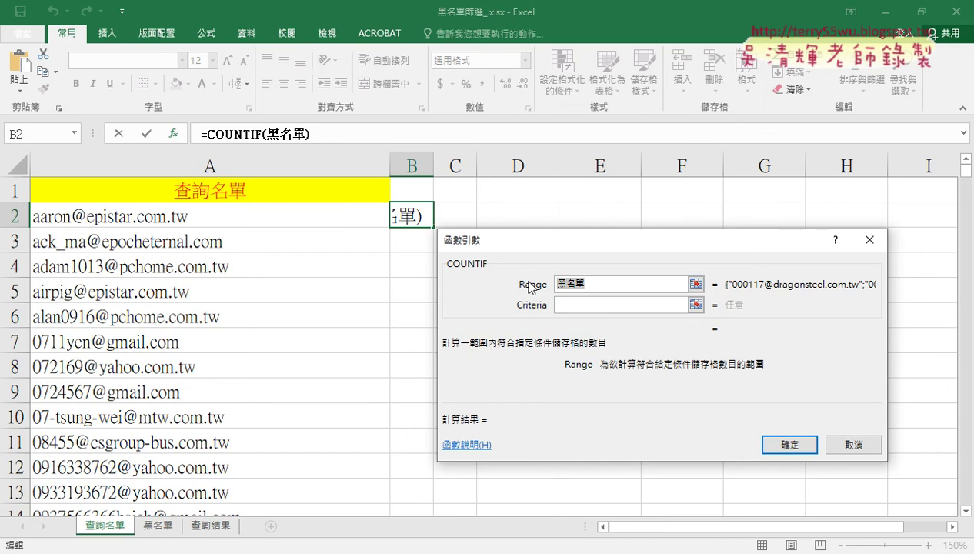
click(575, 304)
click(234, 219)
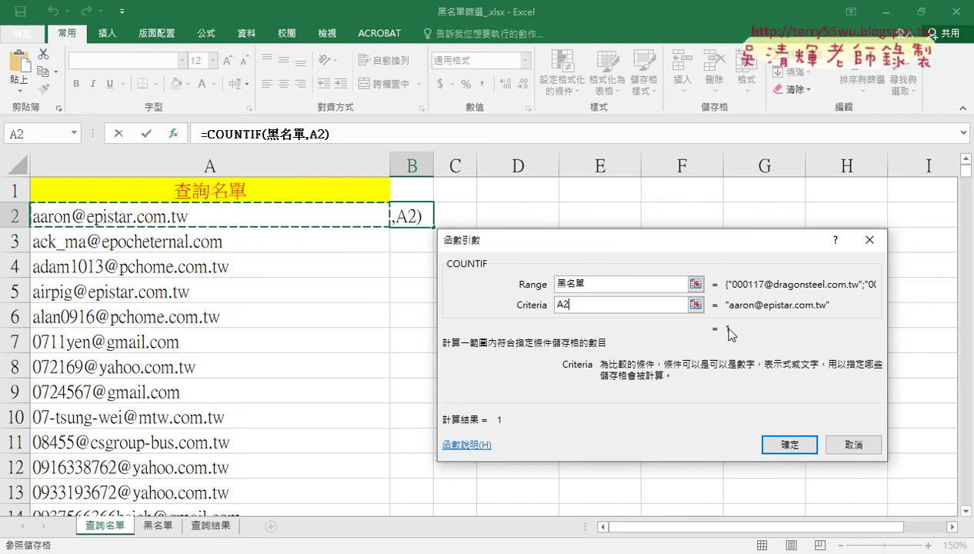
click(791, 445)
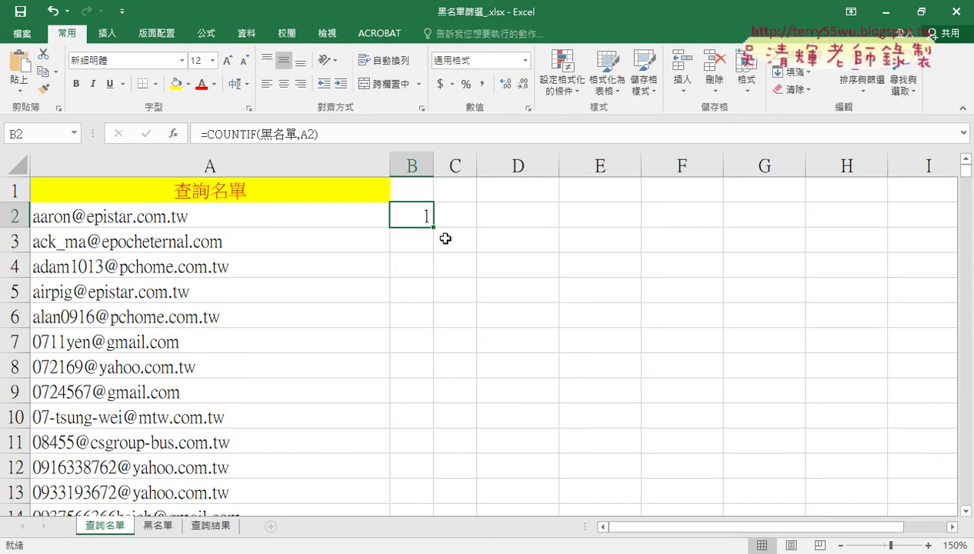
double_click(433, 229)
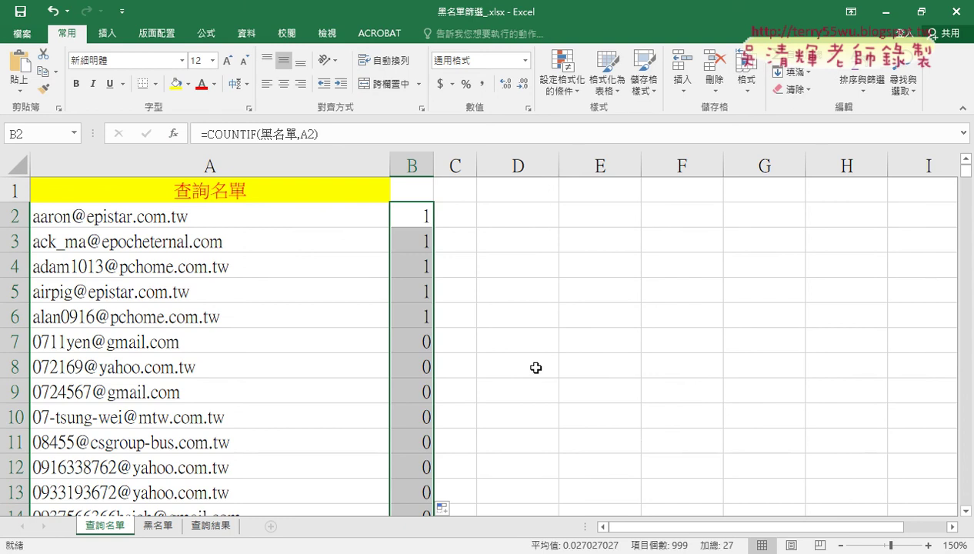
click(322, 321)
drag(321, 321, 308, 222)
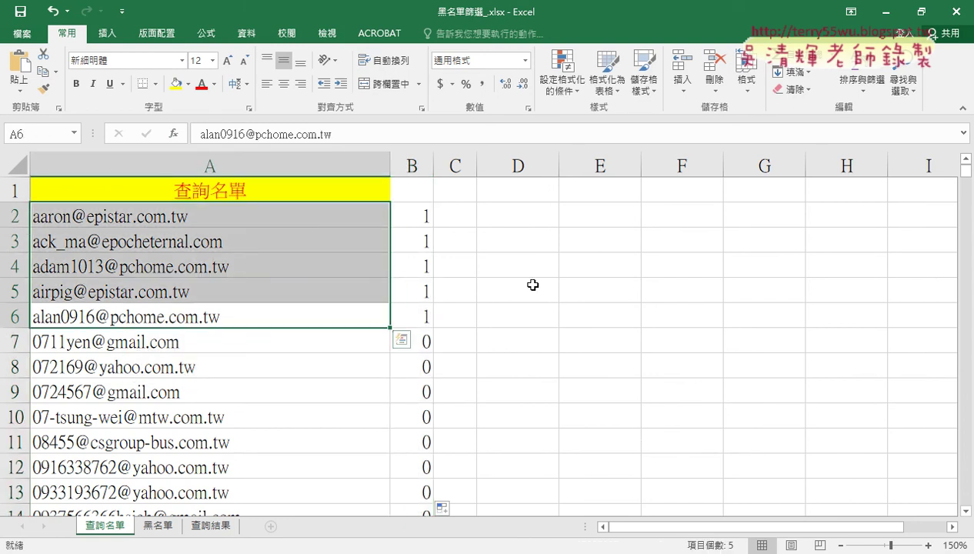
scroll(560, 339, down, 4)
scroll(557, 339, down, 6)
scroll(557, 339, down, 7)
scroll(557, 339, down, 6)
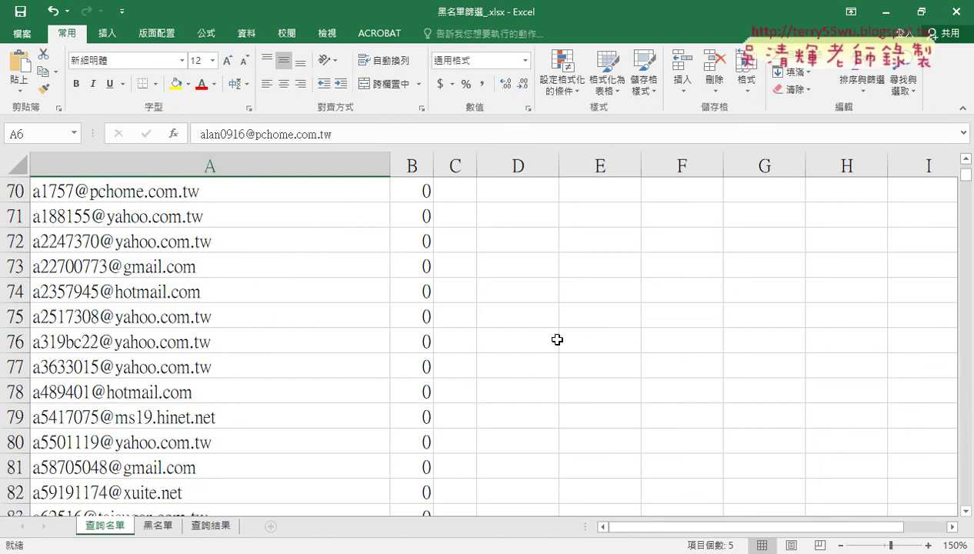
scroll(557, 339, down, 10)
scroll(556, 339, down, 8)
scroll(557, 340, down, 4)
scroll(554, 339, up, 2)
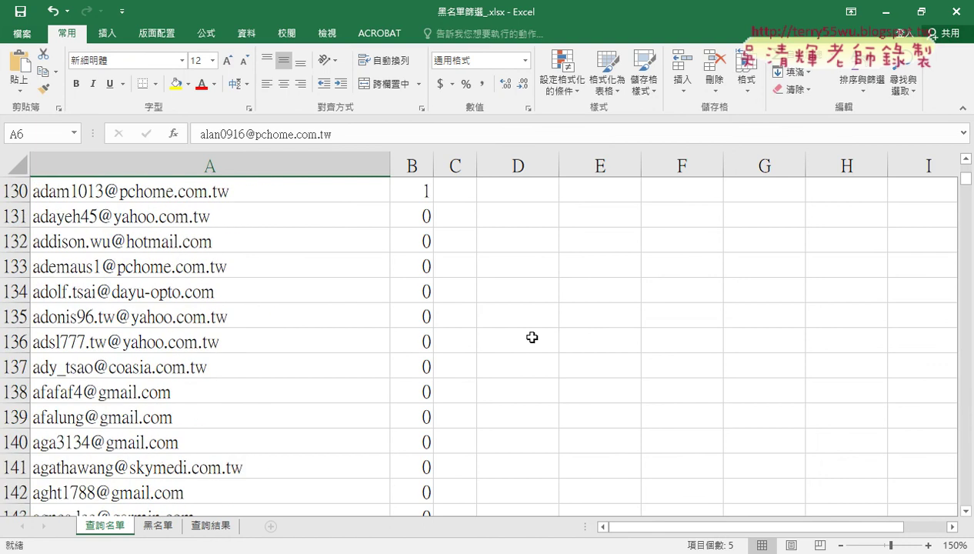
scroll(461, 315, up, 1)
click(309, 268)
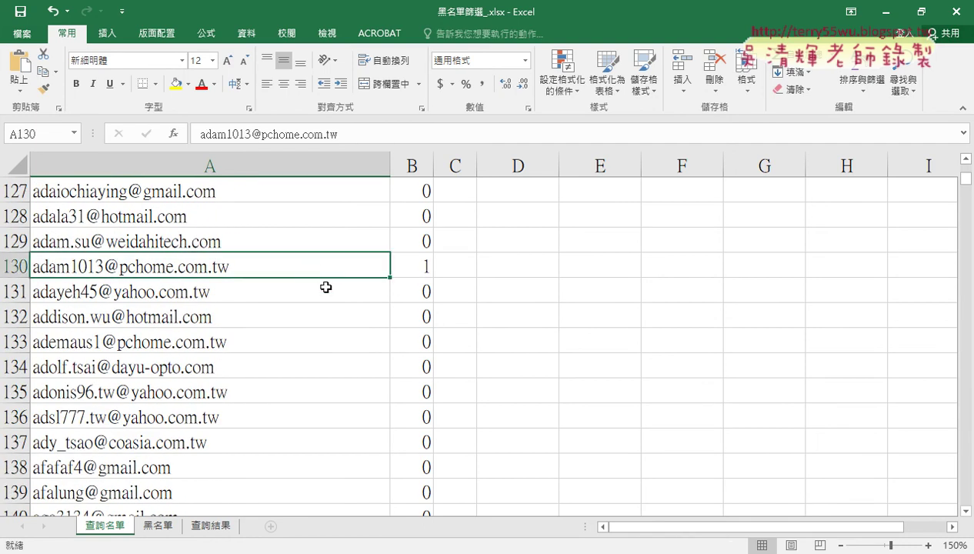
scroll(384, 359, down, 10)
scroll(382, 357, down, 5)
scroll(382, 357, down, 5)
scroll(380, 355, up, 7)
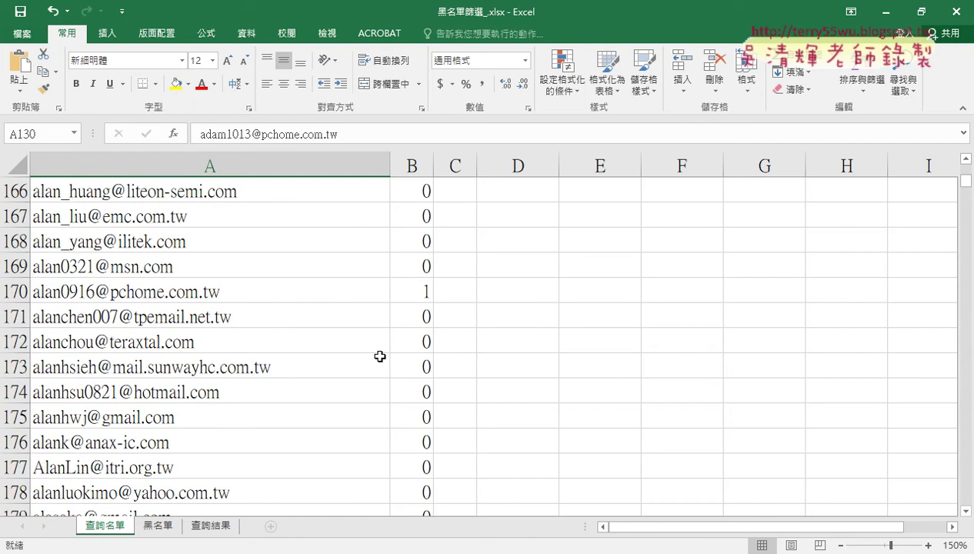
scroll(377, 407, up, 2)
scroll(371, 465, up, 3)
scroll(377, 444, up, 16)
scroll(377, 444, up, 7)
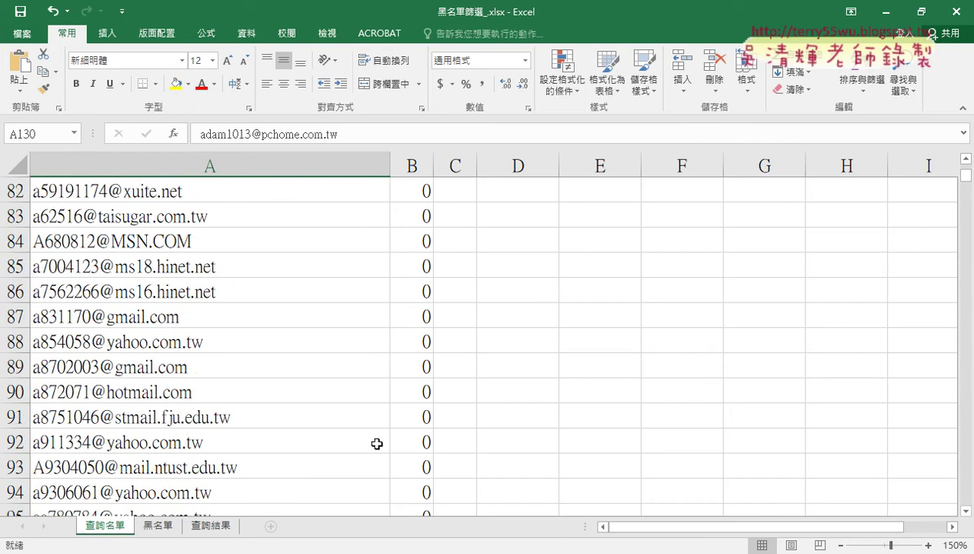
scroll(377, 444, up, 16)
scroll(378, 443, up, 10)
scroll(379, 443, up, 1)
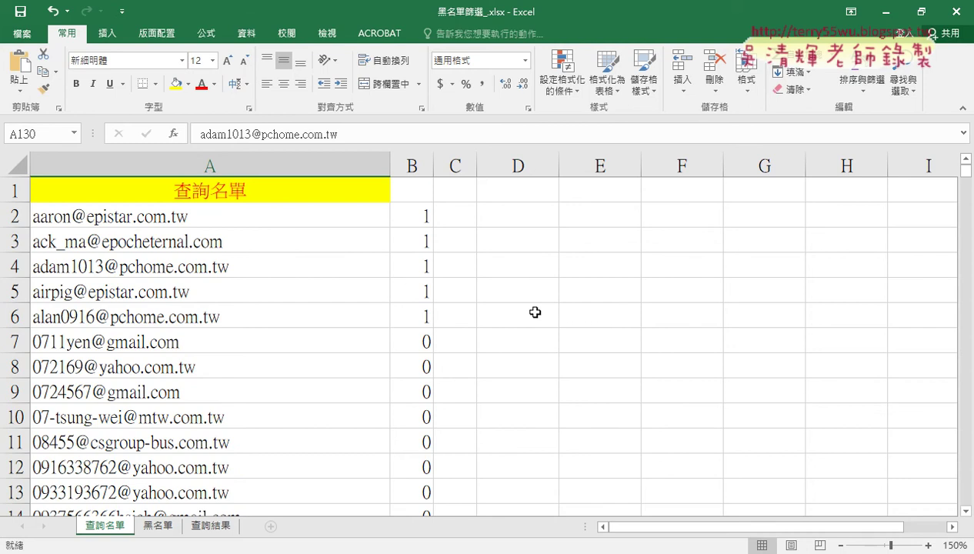
click(407, 219)
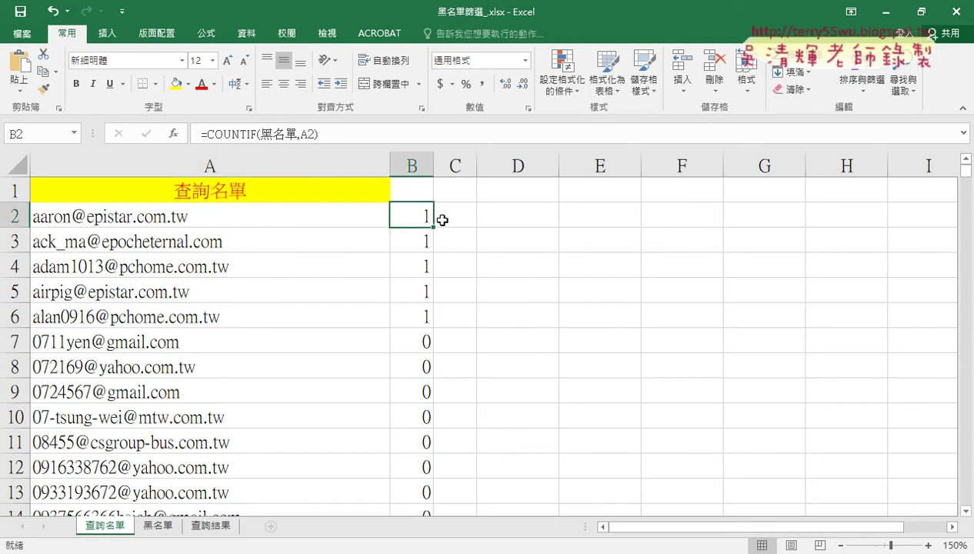
Sort the list by column B largest to smallest, then select the 27 flagged addresses A2:A28.
click(246, 35)
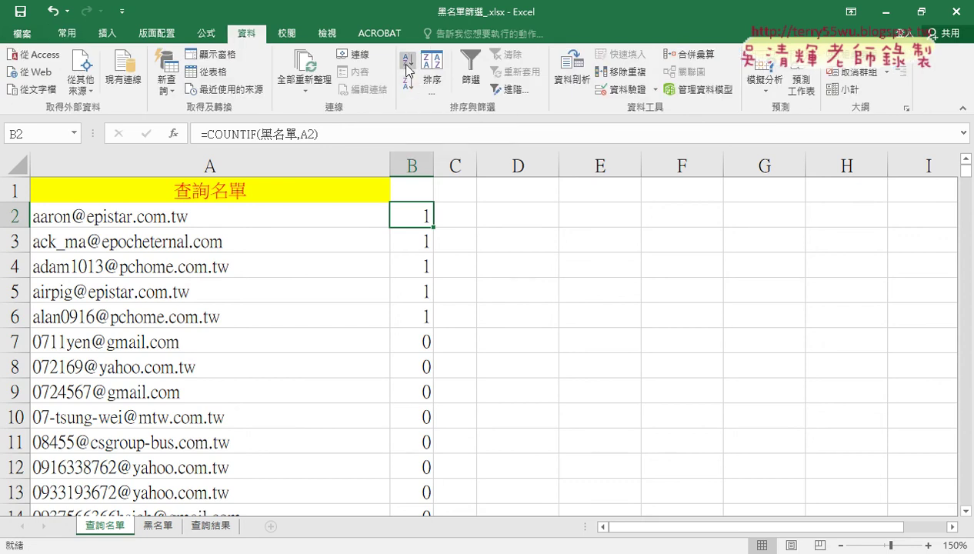
click(403, 191)
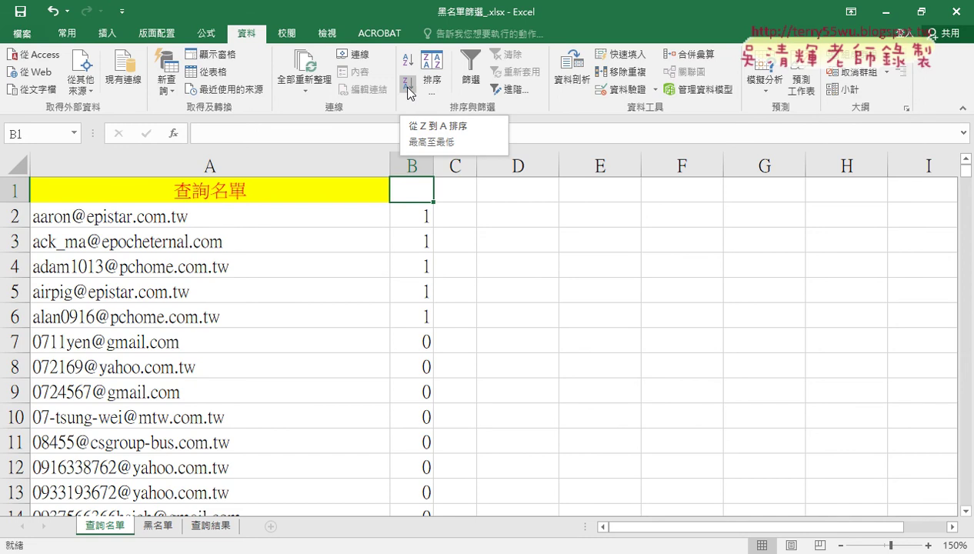
click(403, 89)
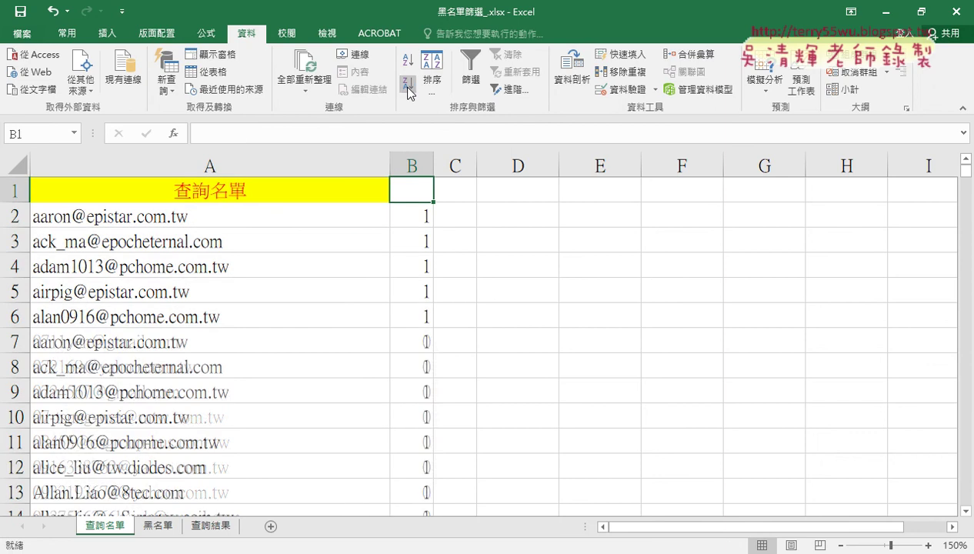
click(427, 188)
scroll(437, 247, down, 3)
scroll(436, 248, down, 4)
scroll(435, 248, down, 1)
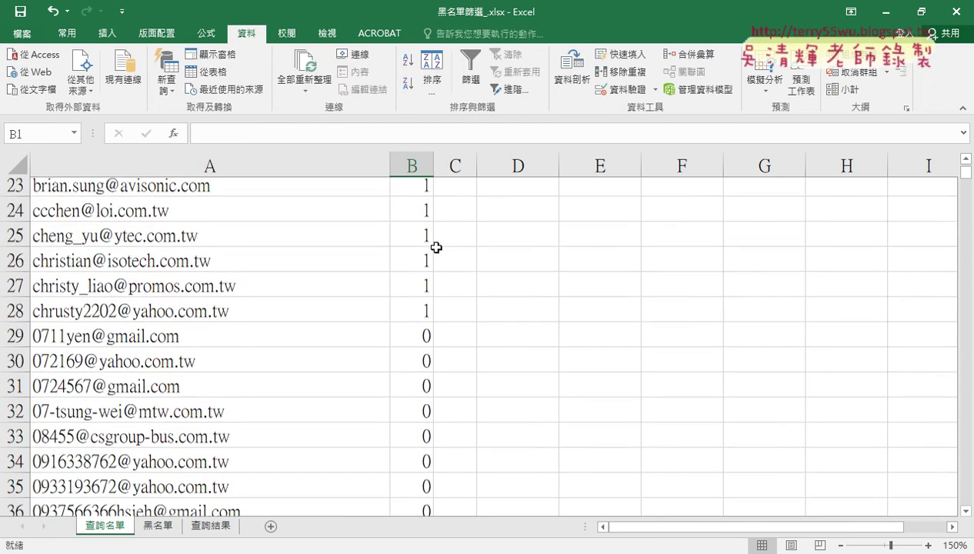
scroll(434, 248, up, 2)
drag(332, 421, 326, 213)
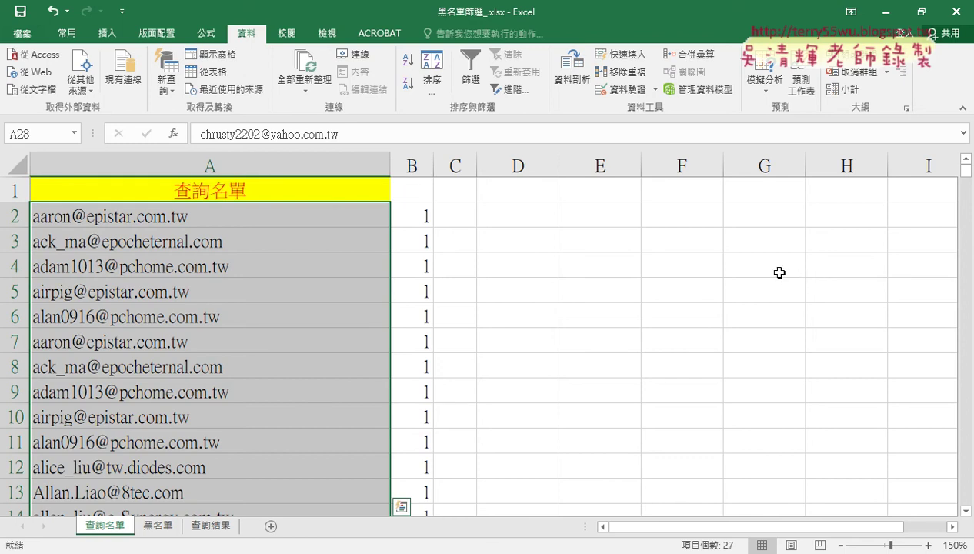
Undo the sort and fill, redo the COUNTIF fill down column B, and select B1.
key(ctrl+z)
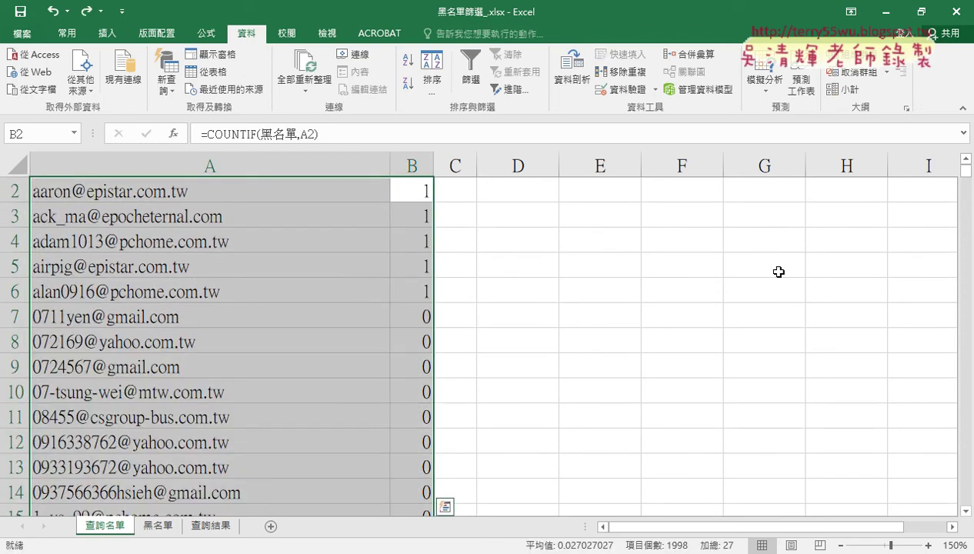
key(ctrl+z)
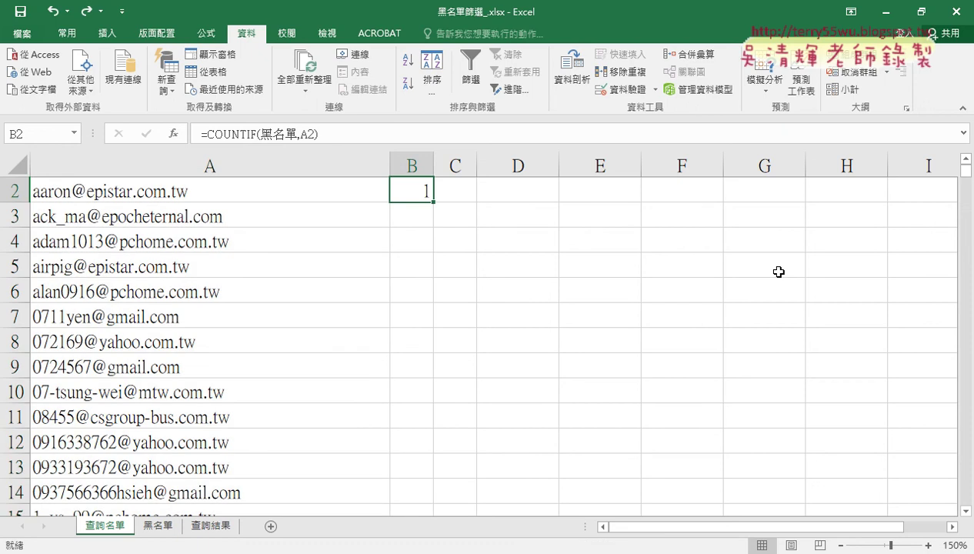
key(ctrl+y)
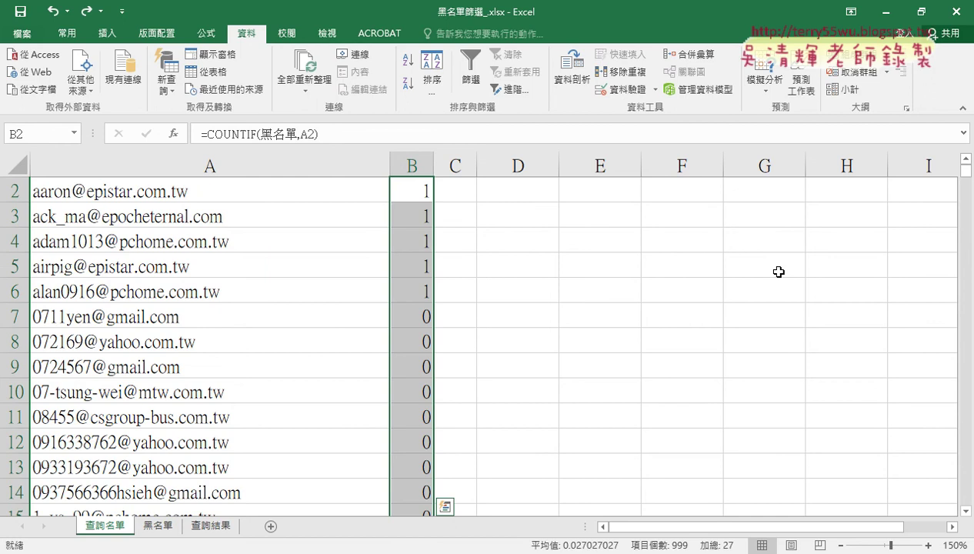
scroll(692, 323, up, 1)
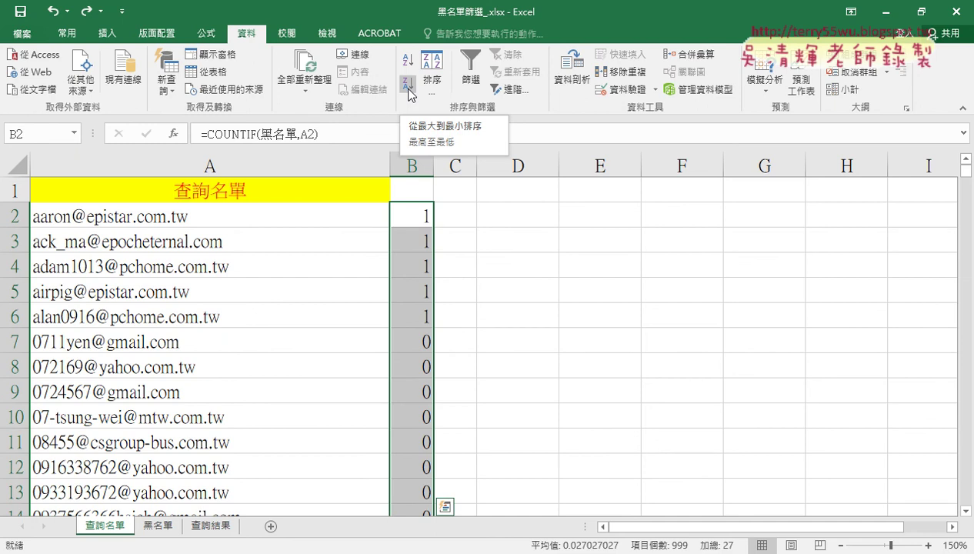
click(409, 87)
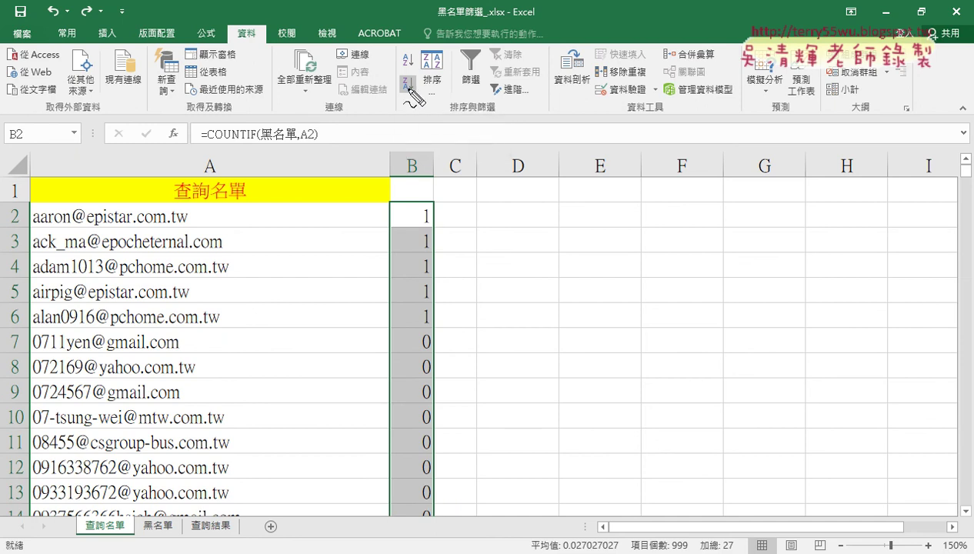
drag(231, 25, 235, 23)
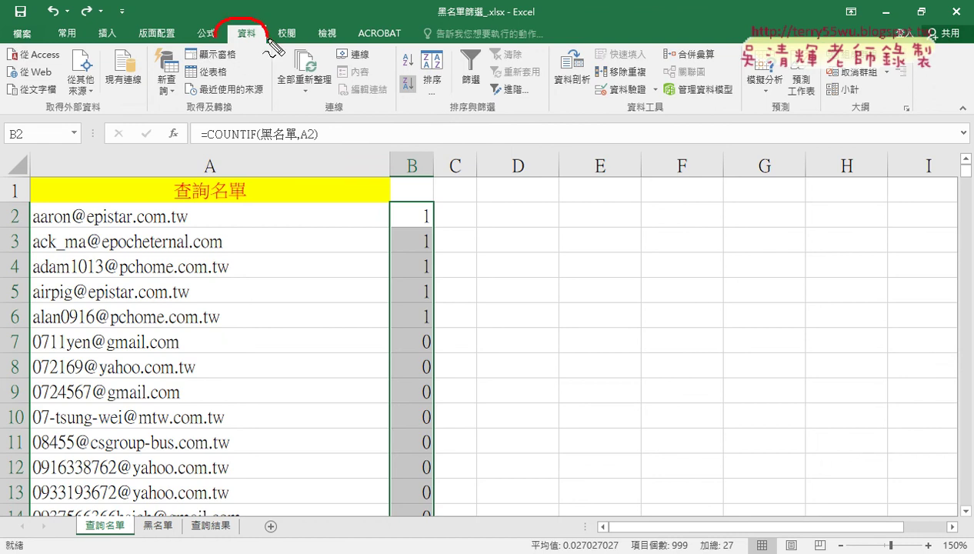
drag(409, 69, 414, 60)
drag(414, 44, 398, 60)
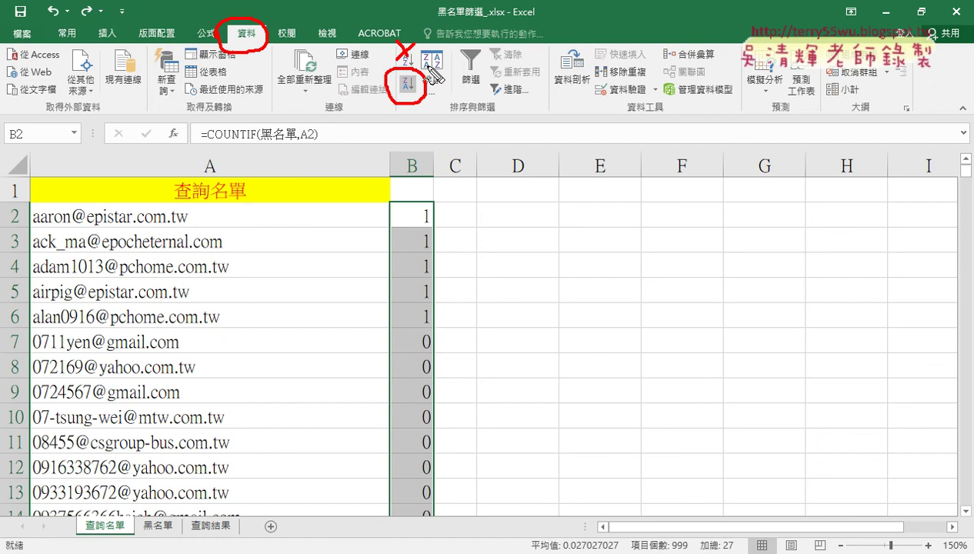
mouse_move(492, 99)
mouse_down()
mouse_move(511, 66)
mouse_move(548, 59)
mouse_up()
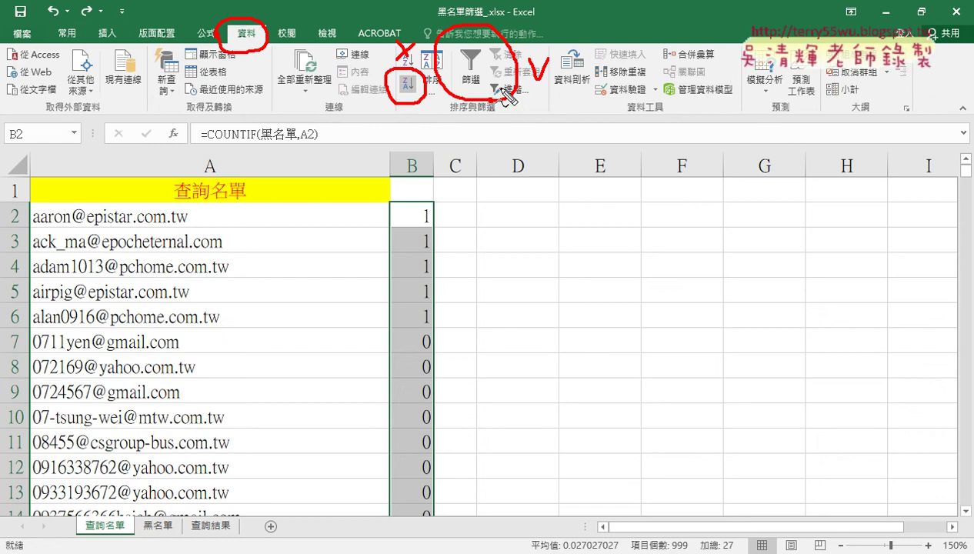
key(Escape)
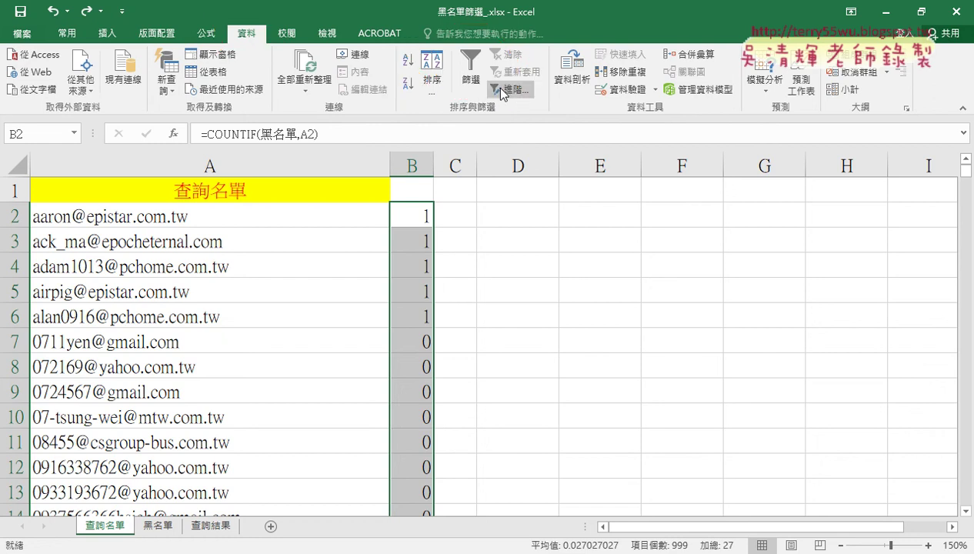
click(418, 188)
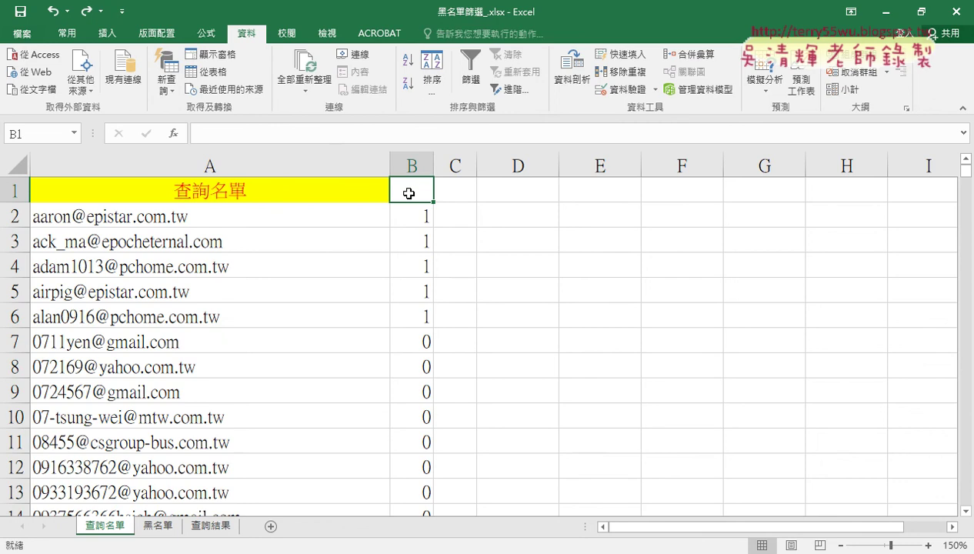
Turn on AutoFilter for the 查詢名單 header row and show column B's filter choices.
click(470, 80)
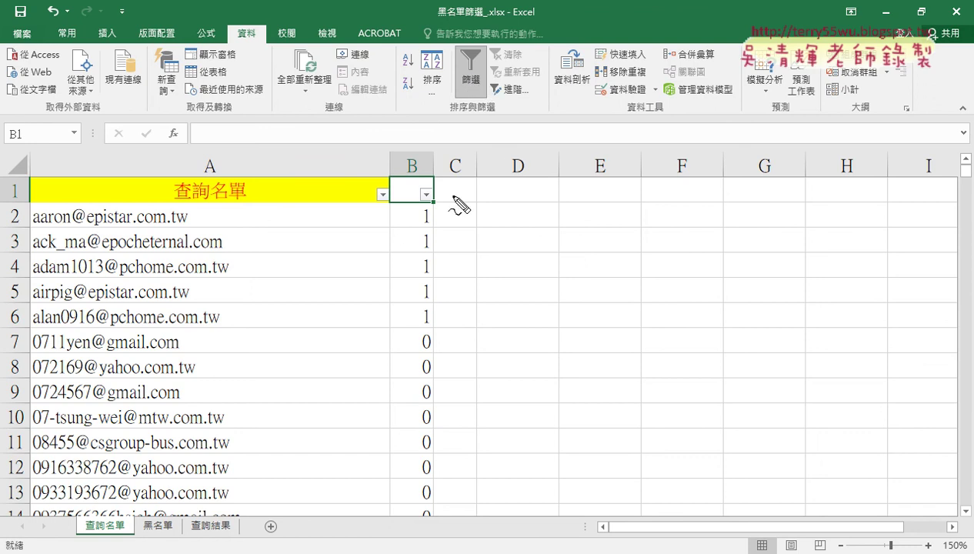
drag(433, 183, 433, 209)
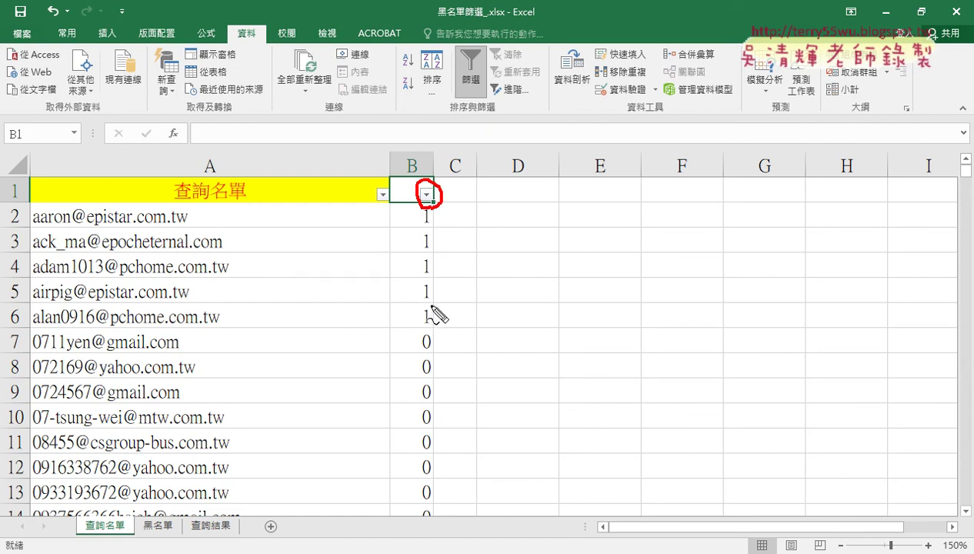
key(Escape)
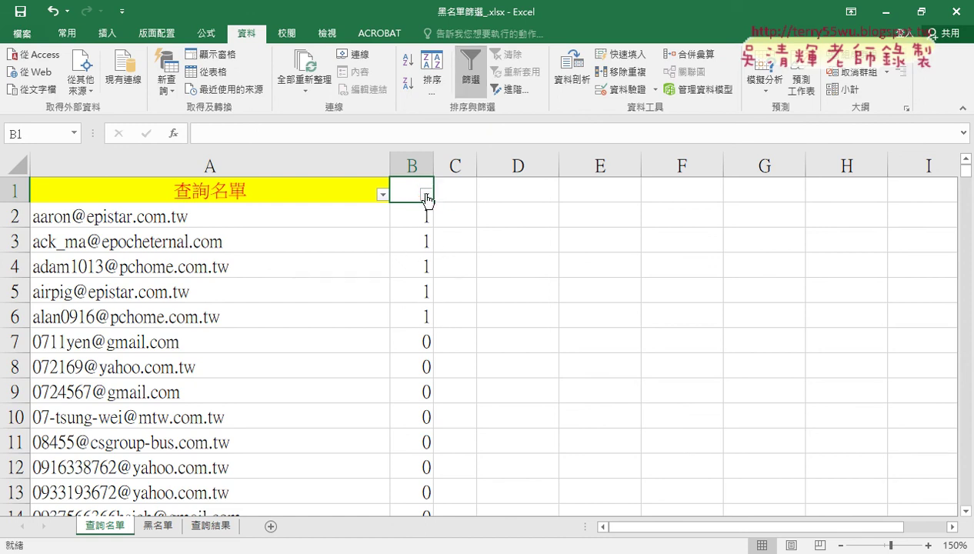
click(426, 195)
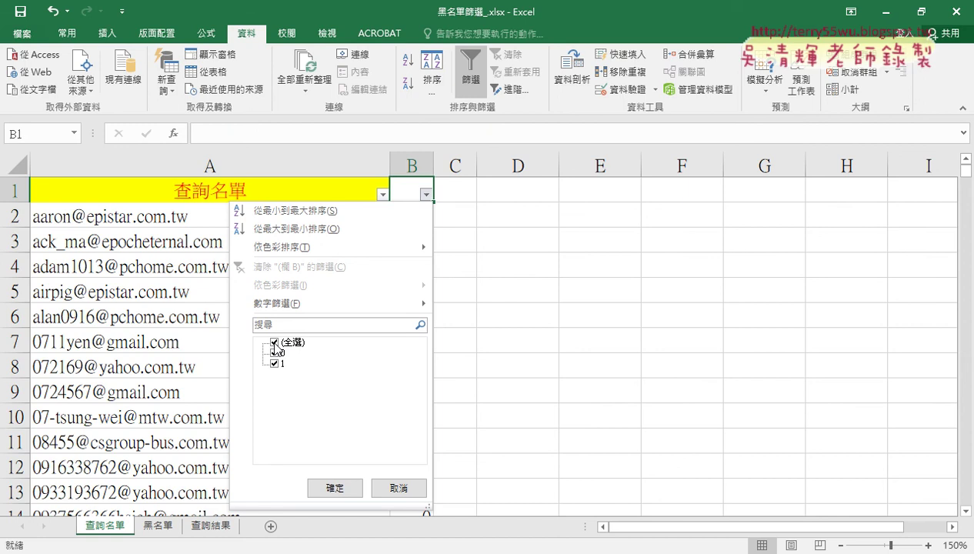
Filter column B to keep only rows flagged 1, leaving 27 of 999 addresses.
click(275, 343)
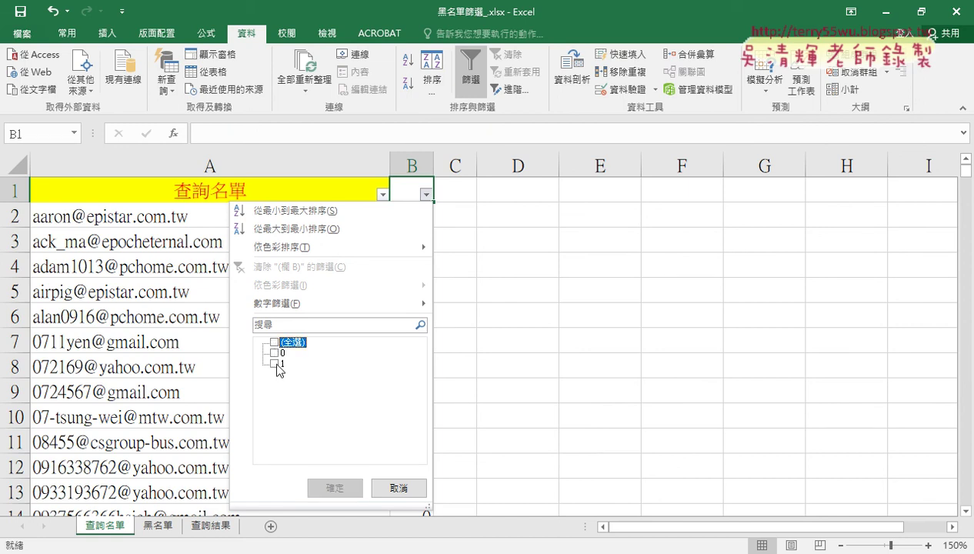
click(275, 363)
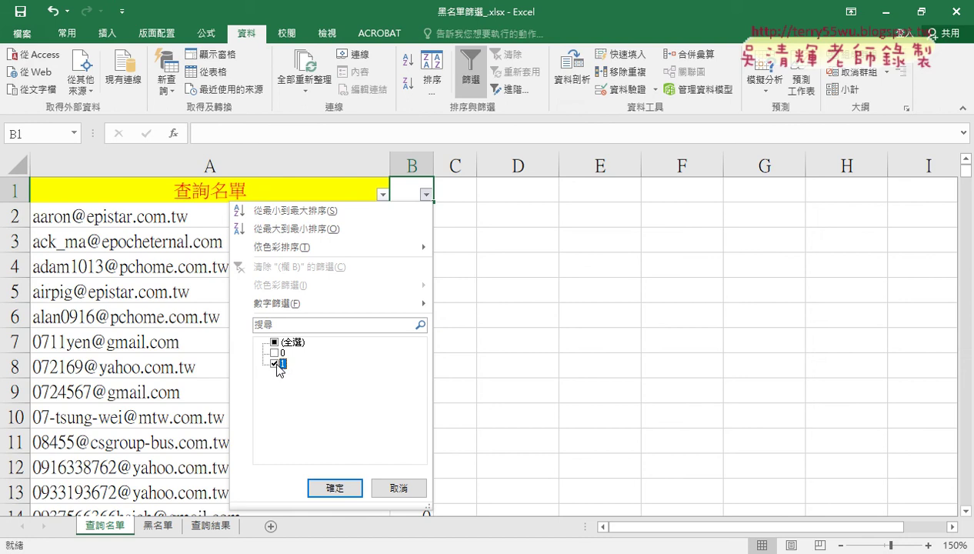
click(332, 489)
click(333, 489)
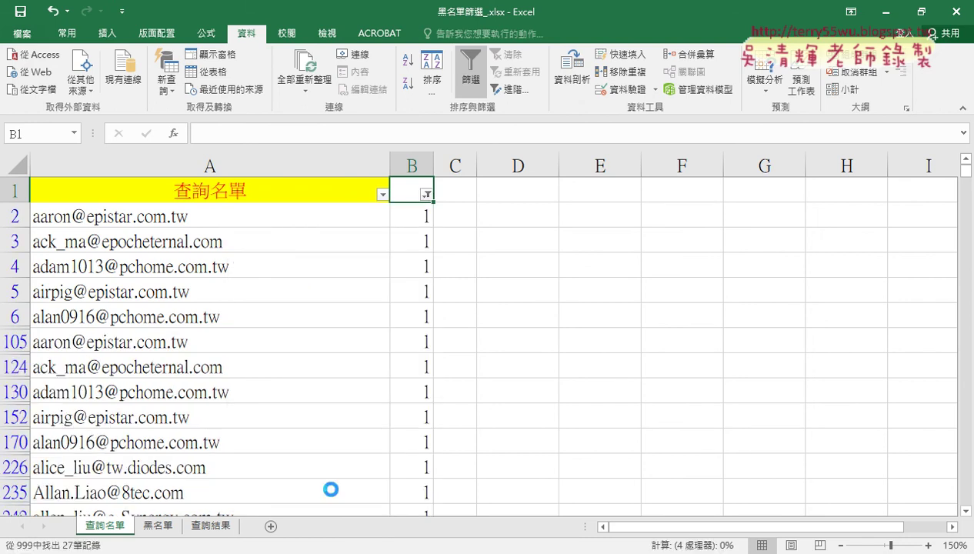
Select the visible flagged email addresses in column A.
scroll(329, 421, down, 2)
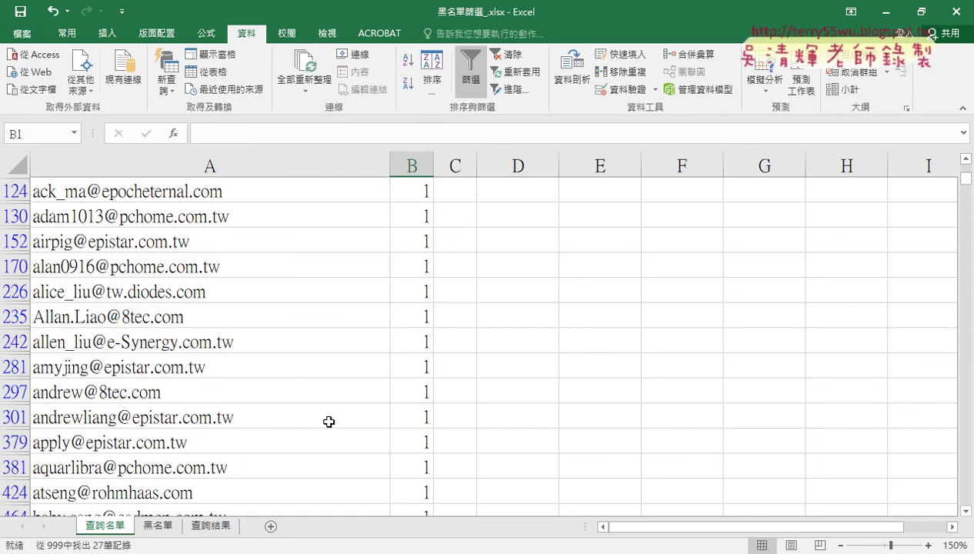
scroll(329, 422, down, 3)
scroll(328, 423, down, 2)
scroll(329, 424, up, 1)
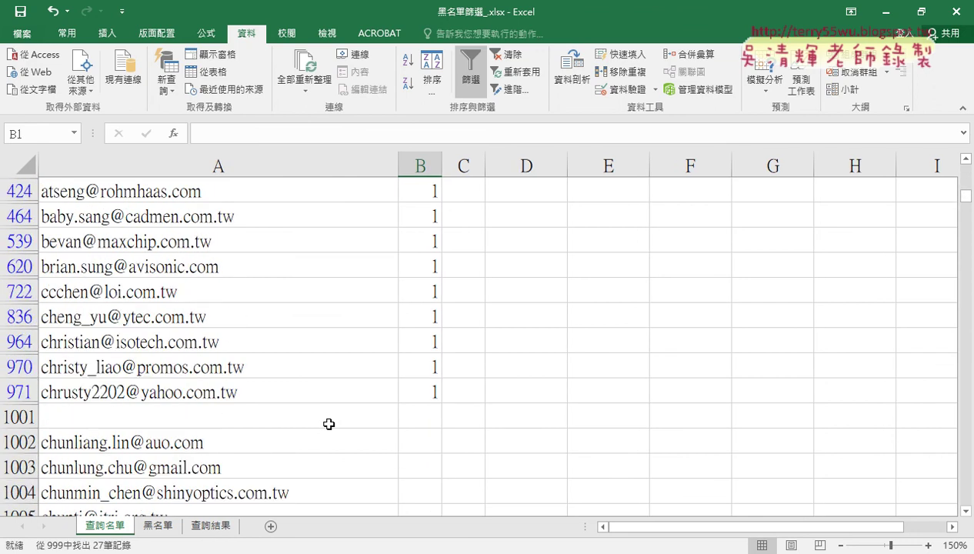
mouse_move(318, 385)
mouse_down()
mouse_move(307, 150)
mouse_move(302, 228)
mouse_move(303, 216)
mouse_up()
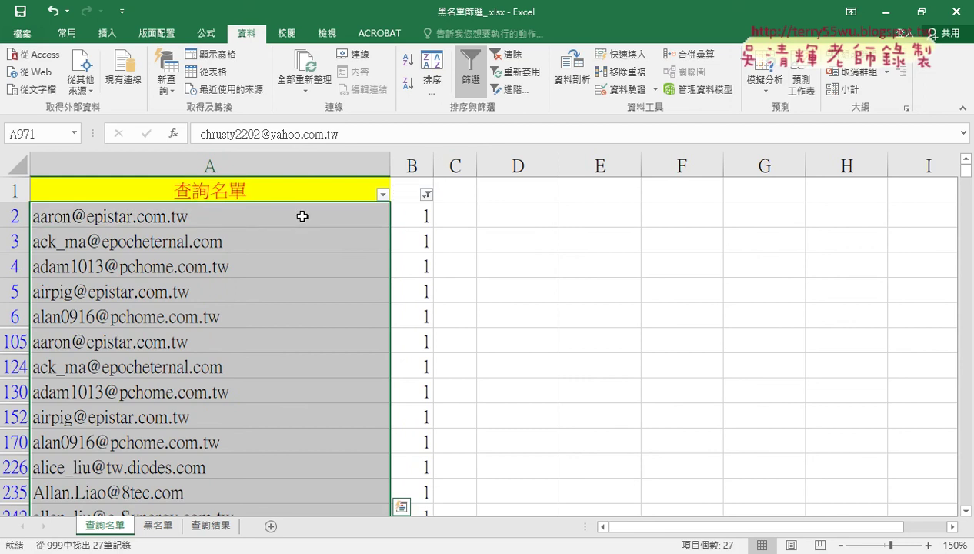
Copy the 27 flagged emails and paste them into the 查詢結果 sheet starting at A1.
key(ctrl+c)
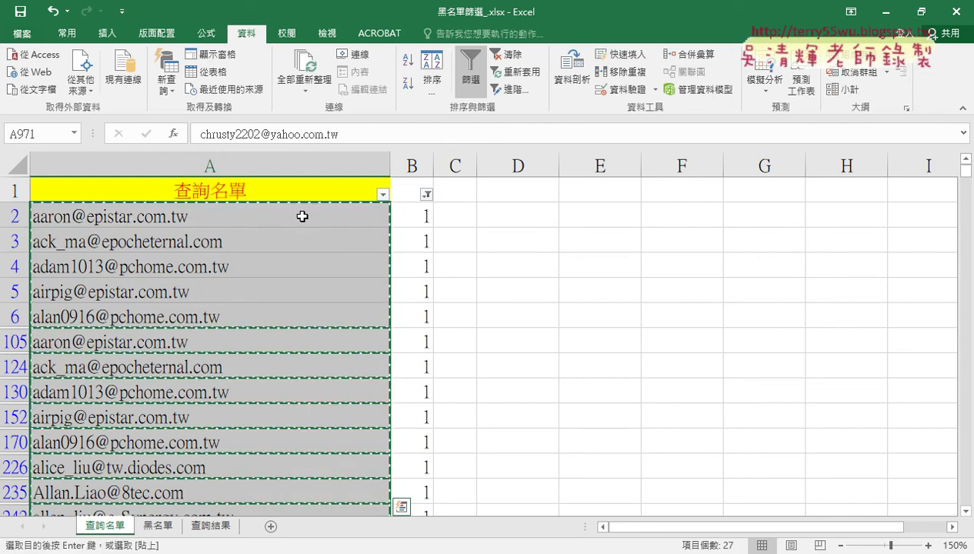
click(220, 527)
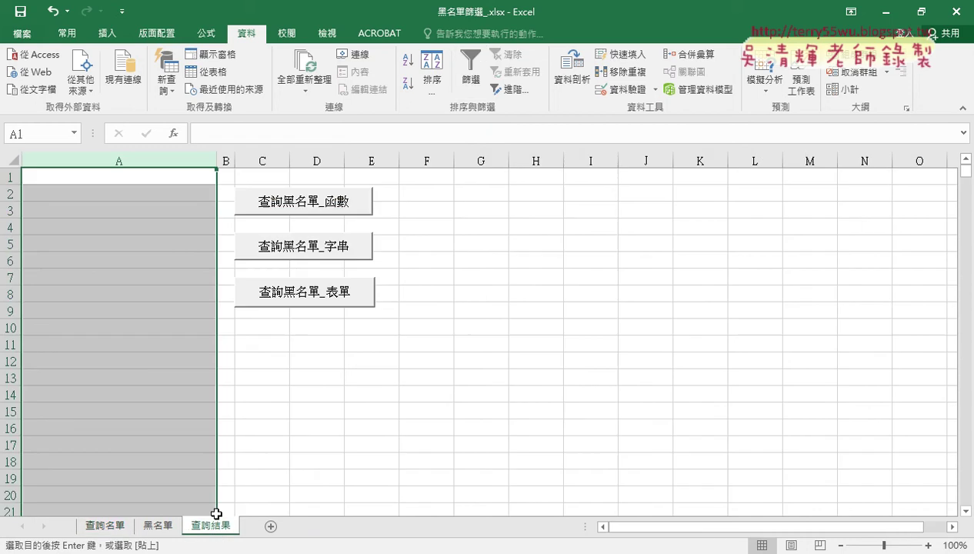
click(169, 179)
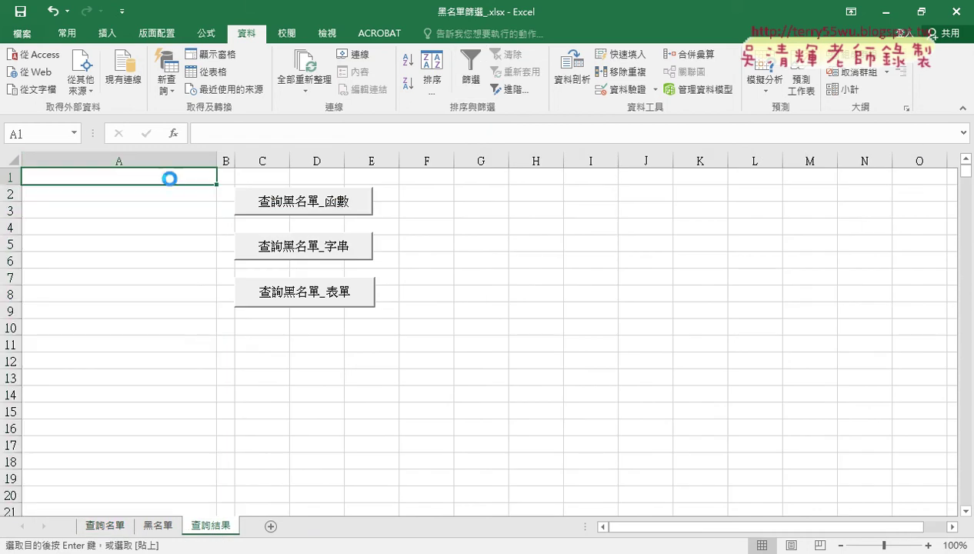
key(ctrl+v)
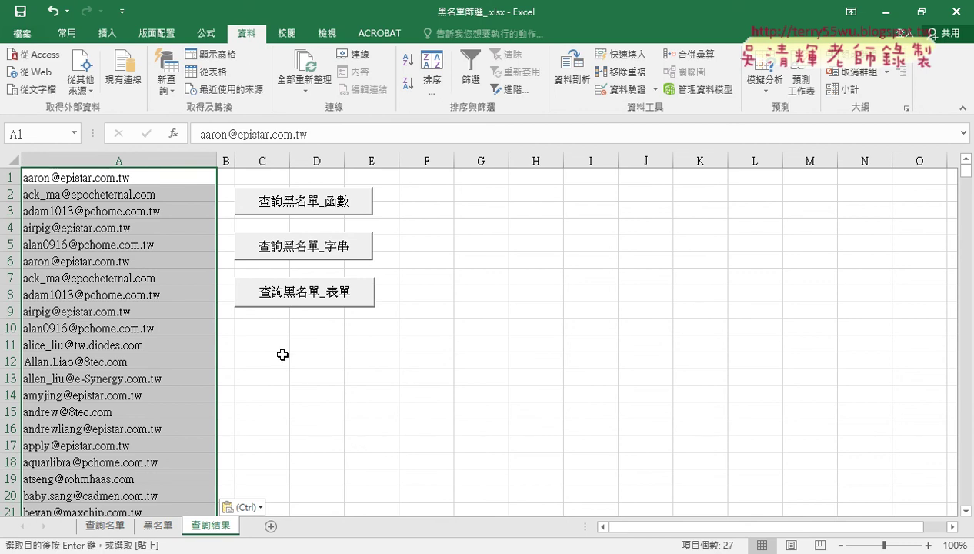
scroll(304, 383, down, 2)
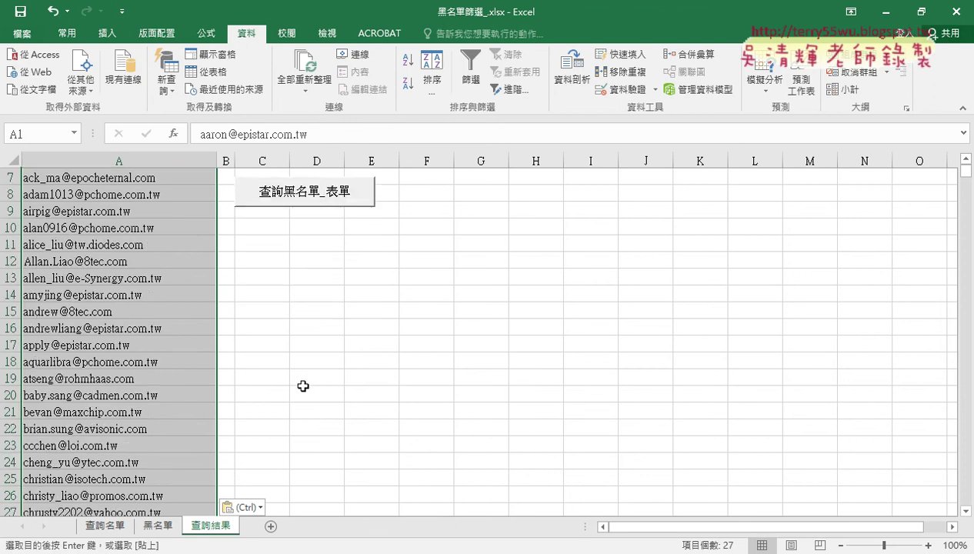
scroll(303, 383, down, 3)
scroll(304, 387, up, 5)
scroll(304, 387, down, 4)
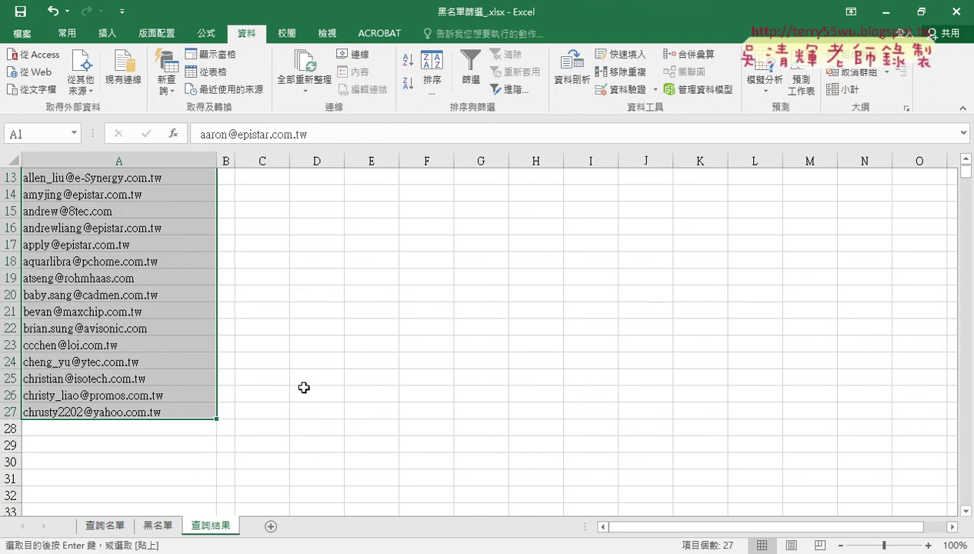
scroll(304, 387, down, 2)
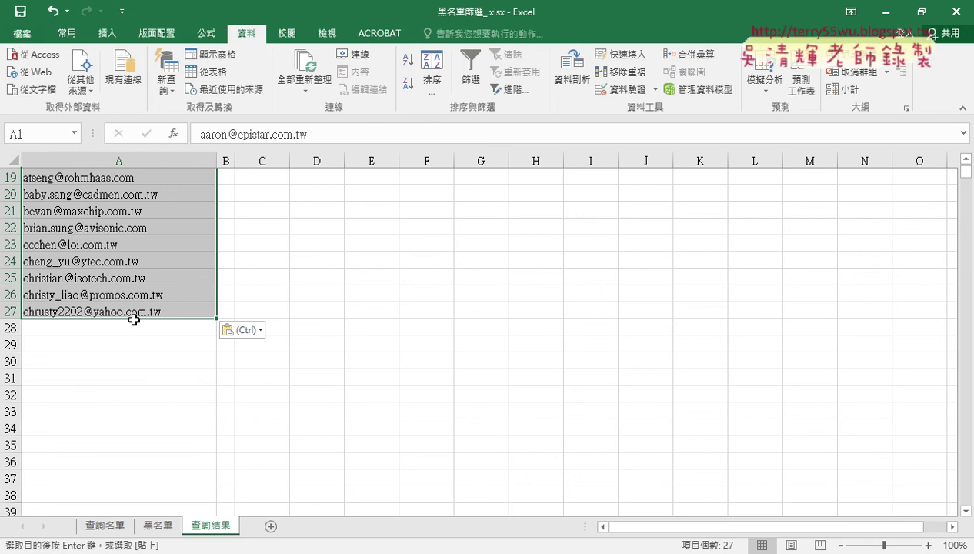
scroll(107, 327, up, 4)
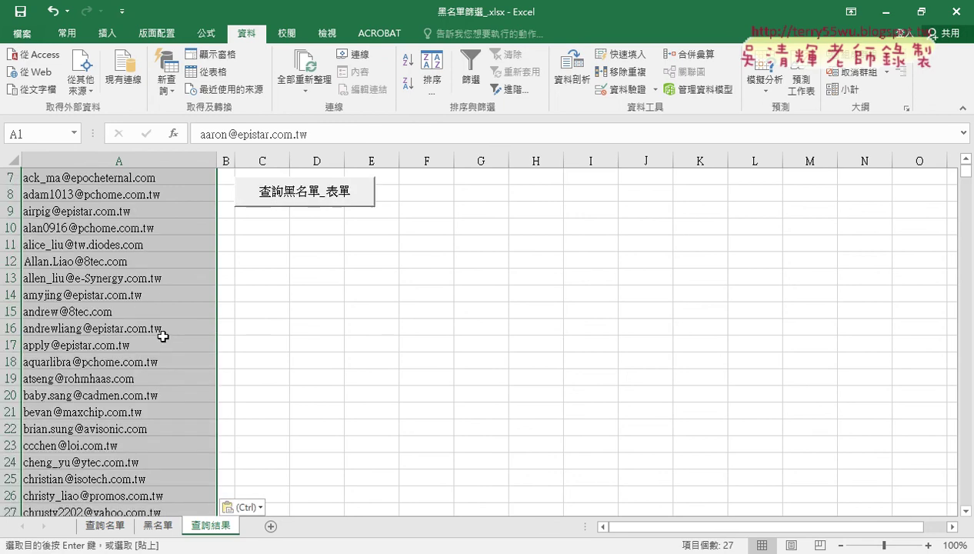
scroll(159, 332, up, 2)
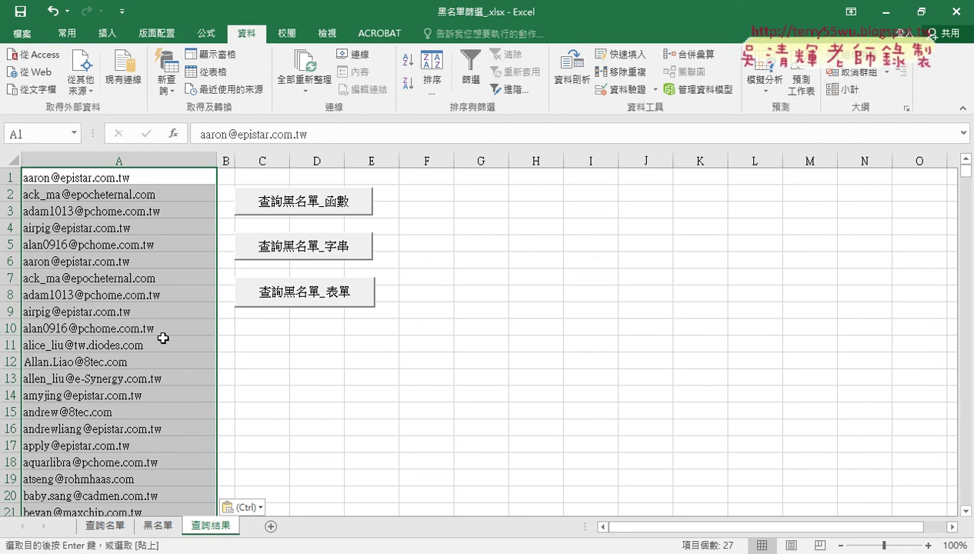
Delete the pasted emails from 查詢結果 and select cell B2 on the 查詢名單 sheet.
key(Delete)
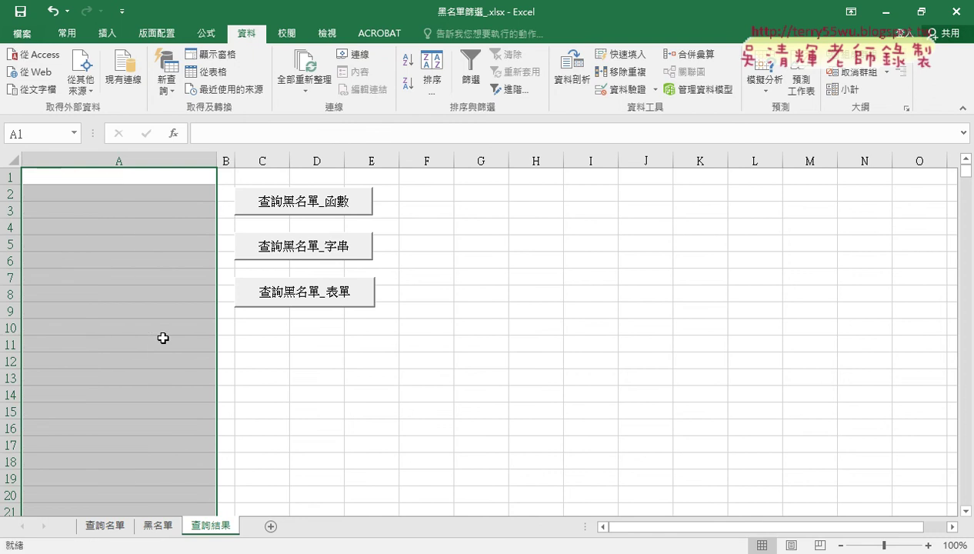
click(106, 526)
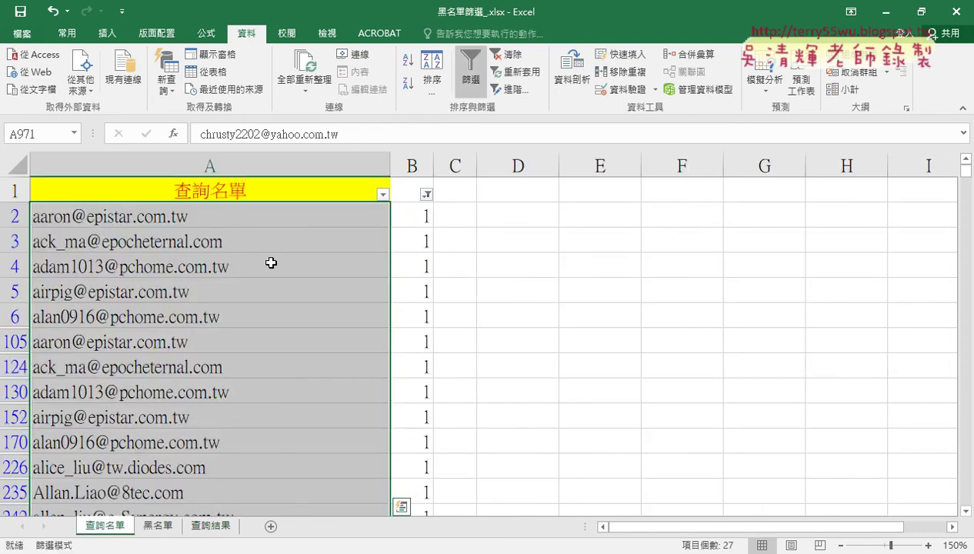
click(413, 219)
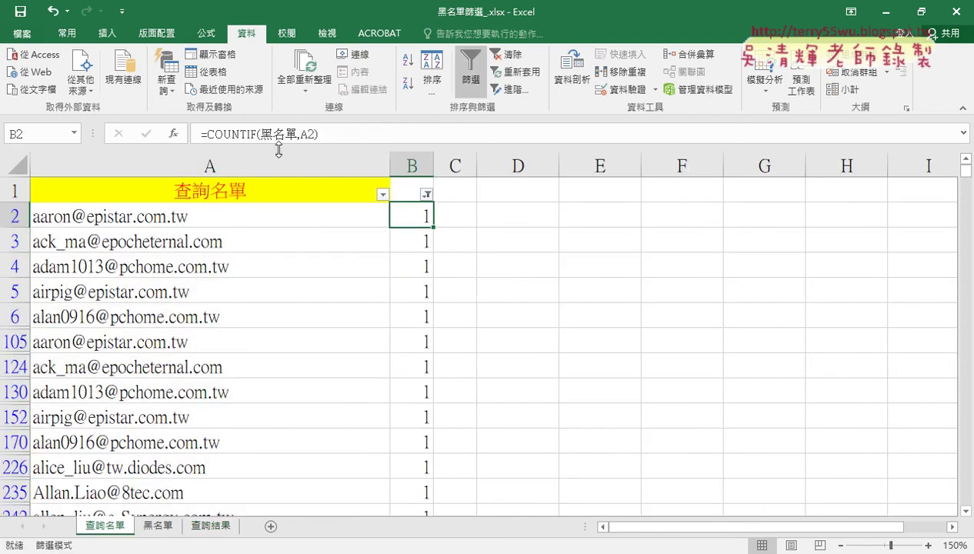
Inspect B2's =COUNTIF(黑名單,A2) formula and the named 黑名單 blacklist range, then return to 查詢名單.
click(219, 135)
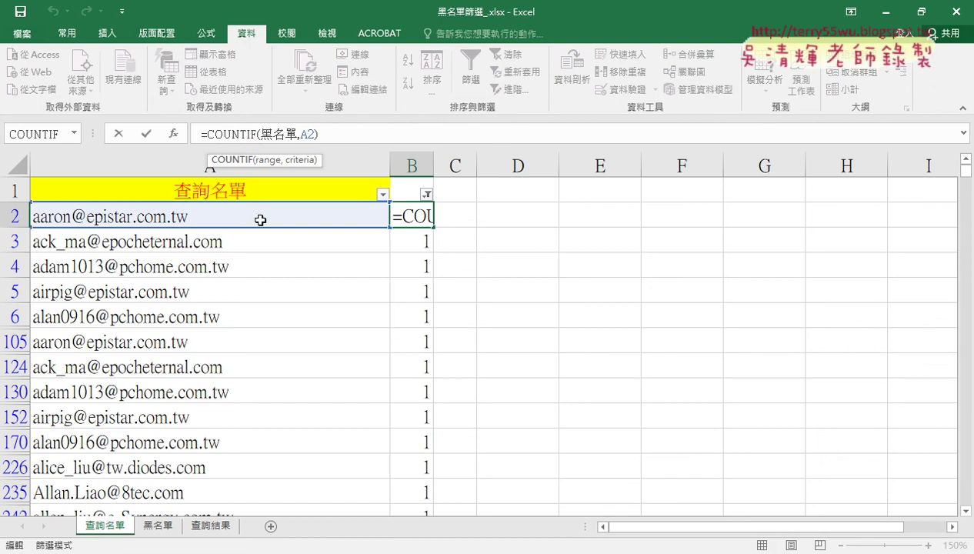
click(158, 526)
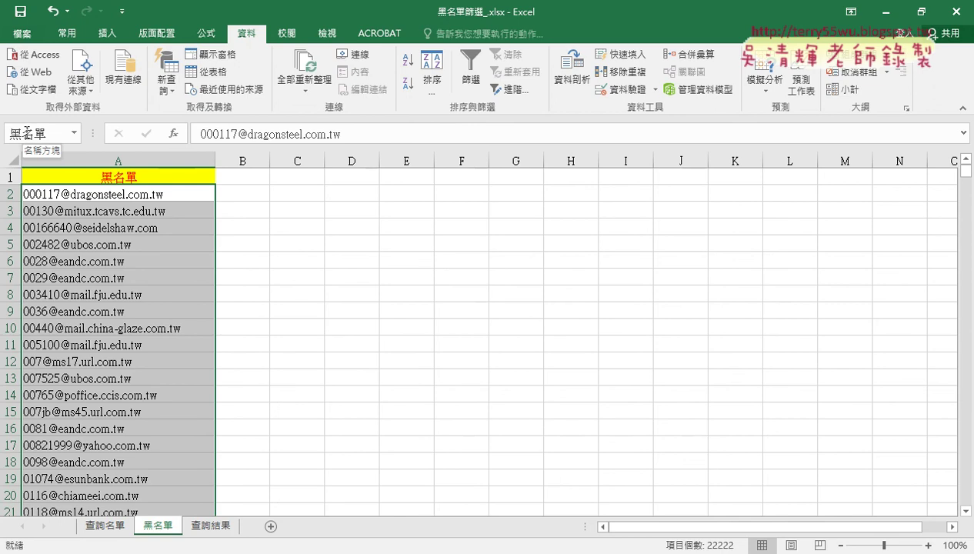
click(114, 527)
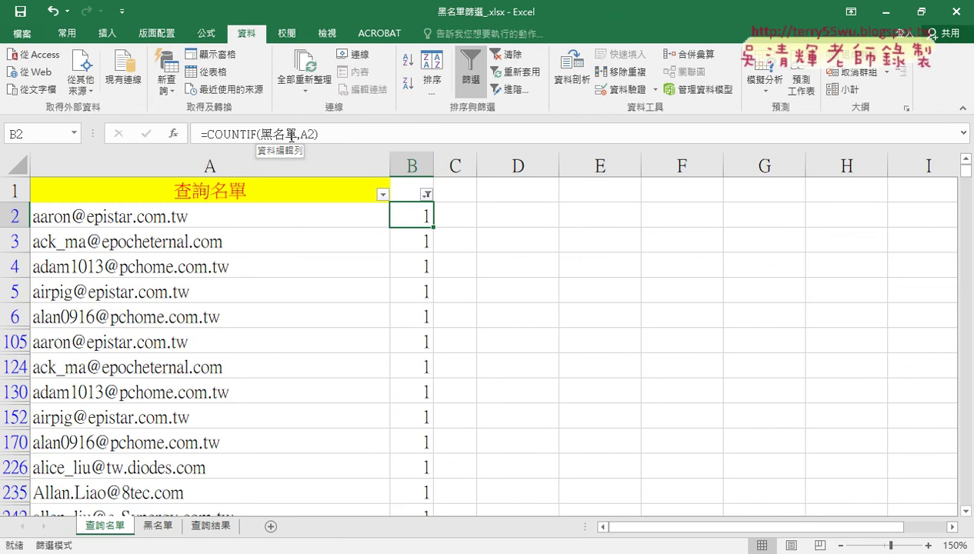
Turn the filter off, then back on with header cell B1 selected.
click(461, 98)
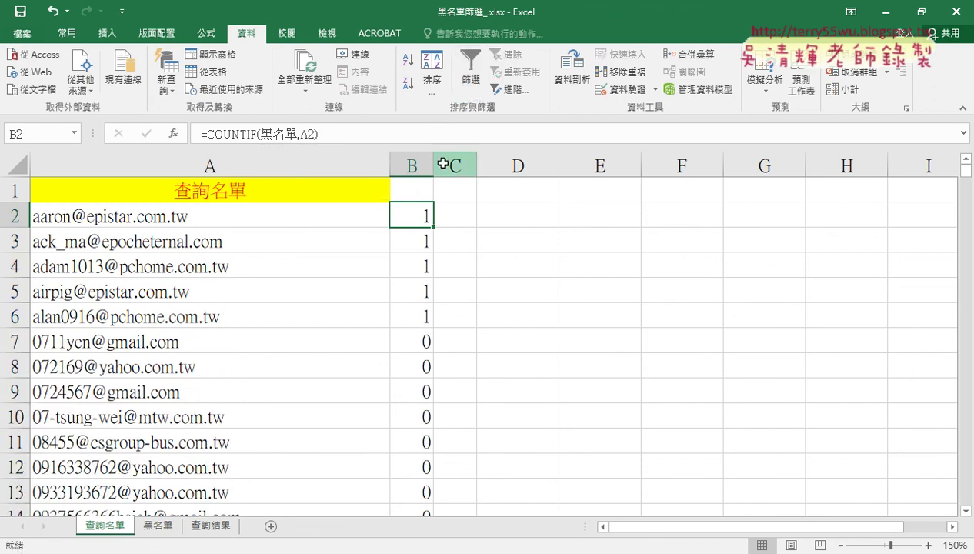
click(408, 189)
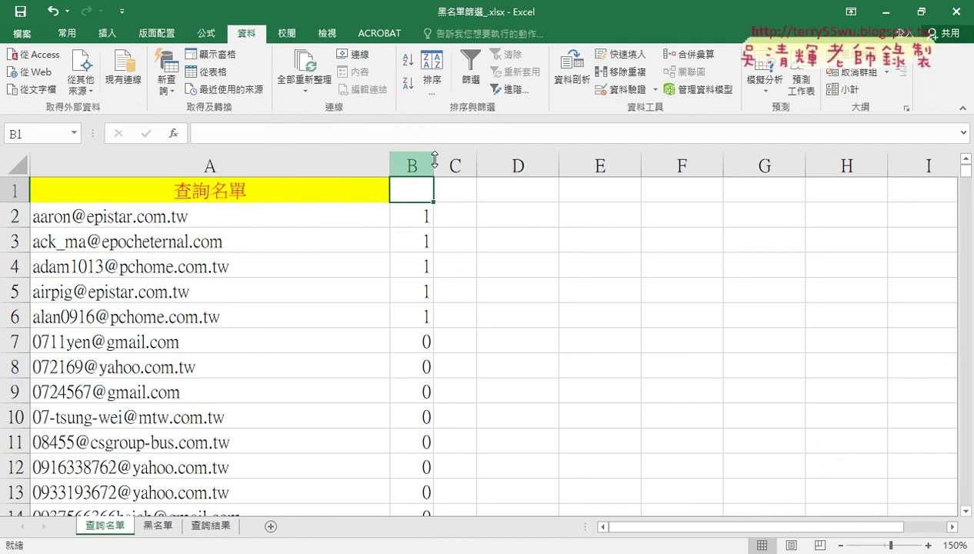
click(470, 77)
Re-filter column B to 1 as a demo, then turn Filter off so every email shows.
click(425, 194)
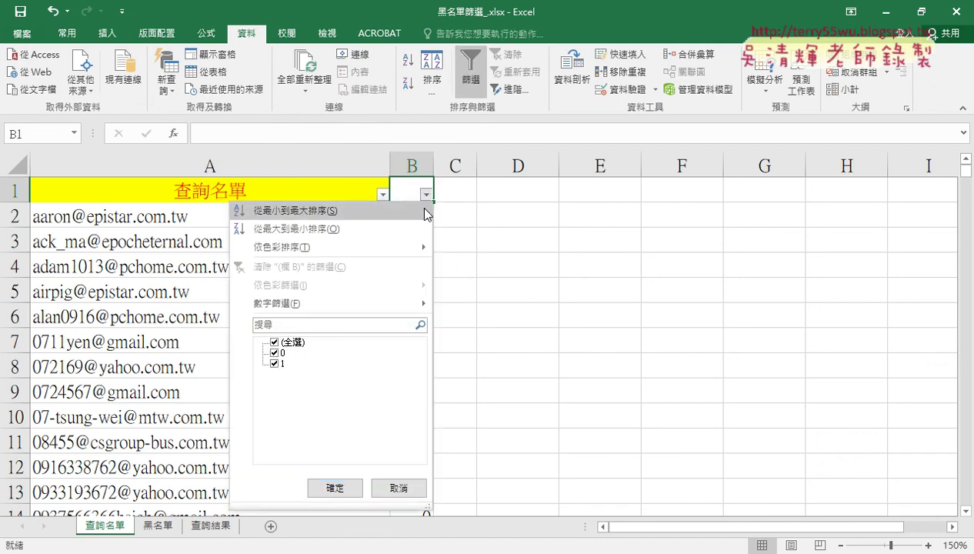
click(274, 343)
click(275, 363)
click(334, 487)
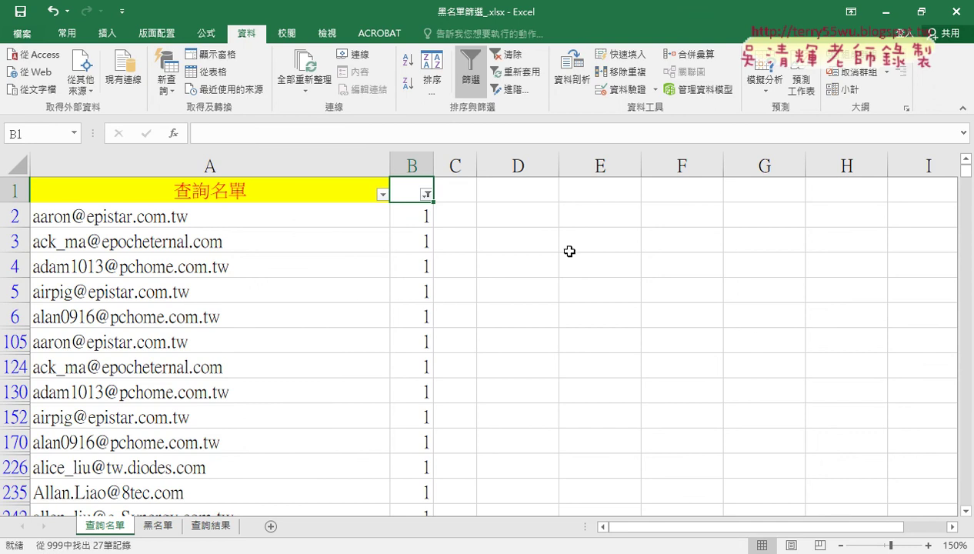
click(466, 75)
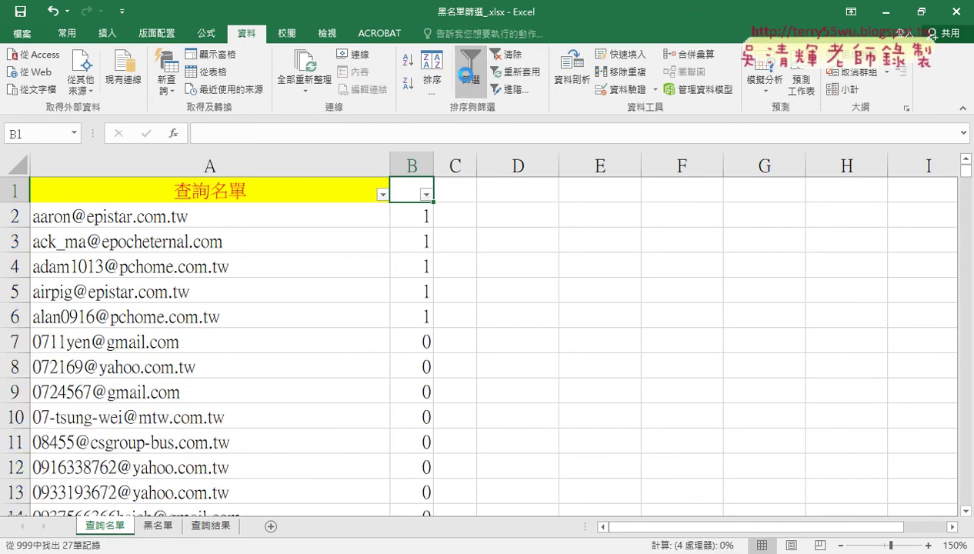